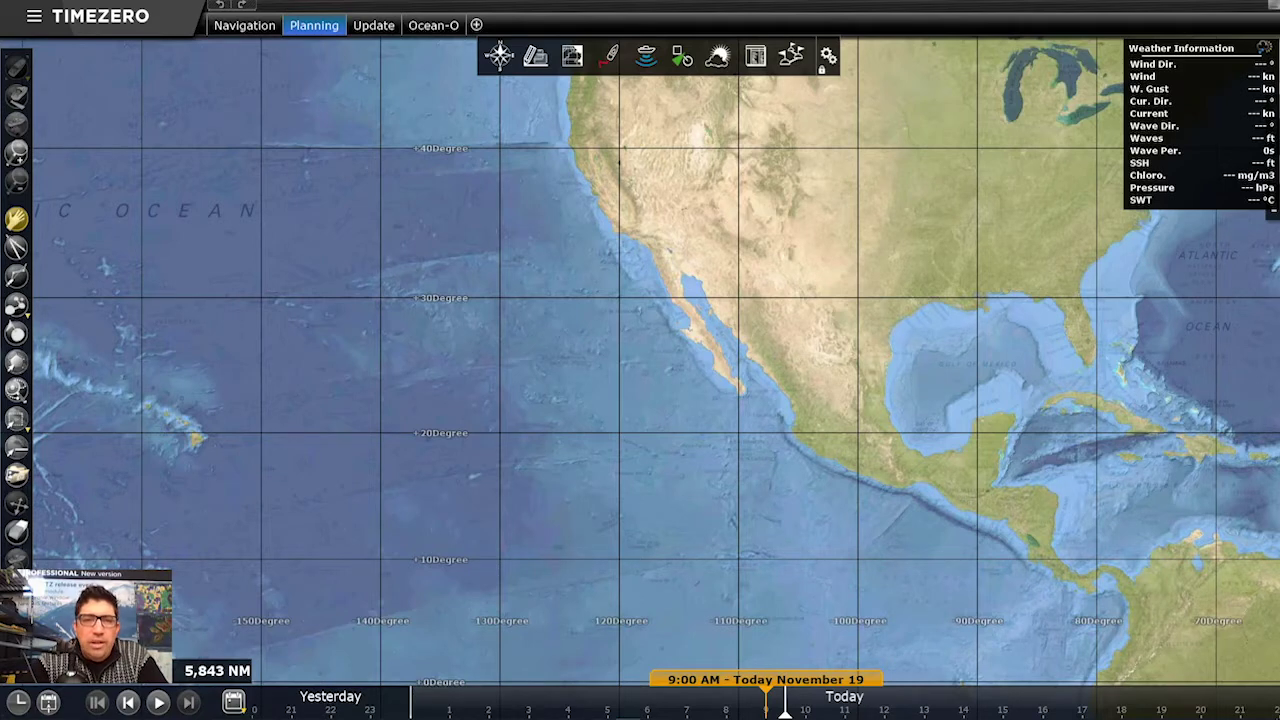
In the Update workspace, draw a weather download area over the Pacific between Hawaii and Baja California and adjust its position and corner.
left_click(375, 27)
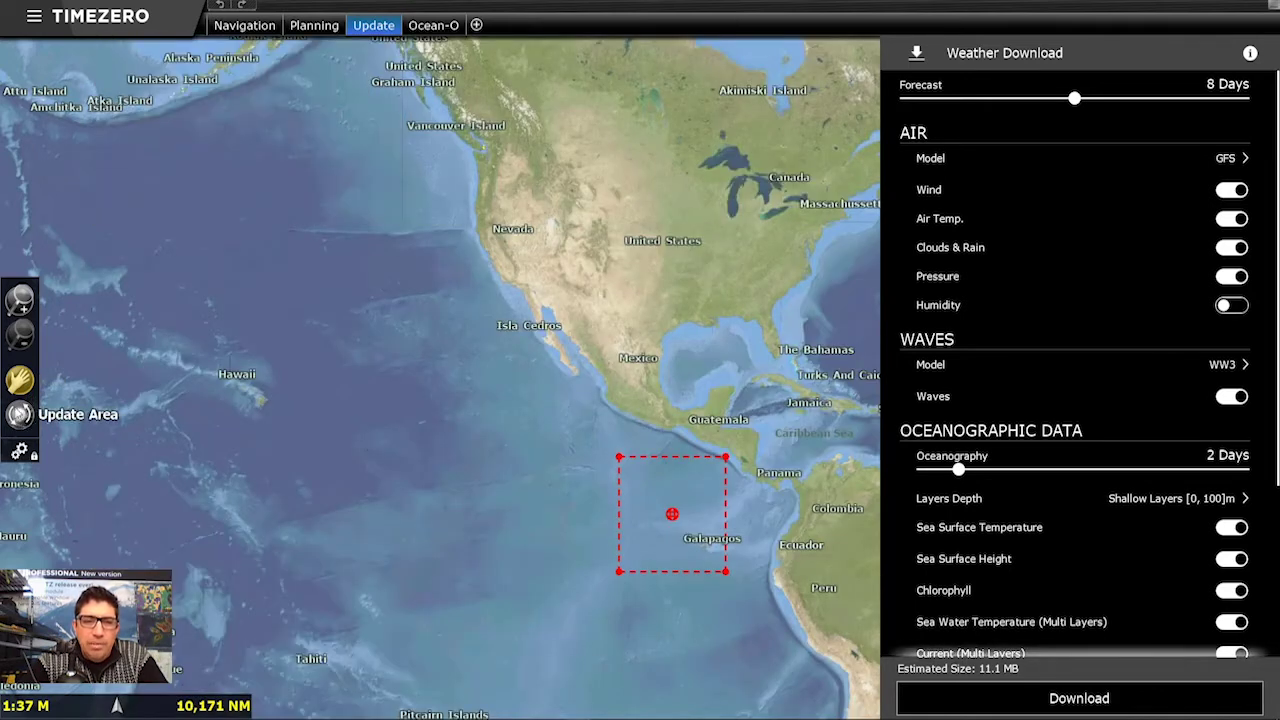
left_click(20, 414)
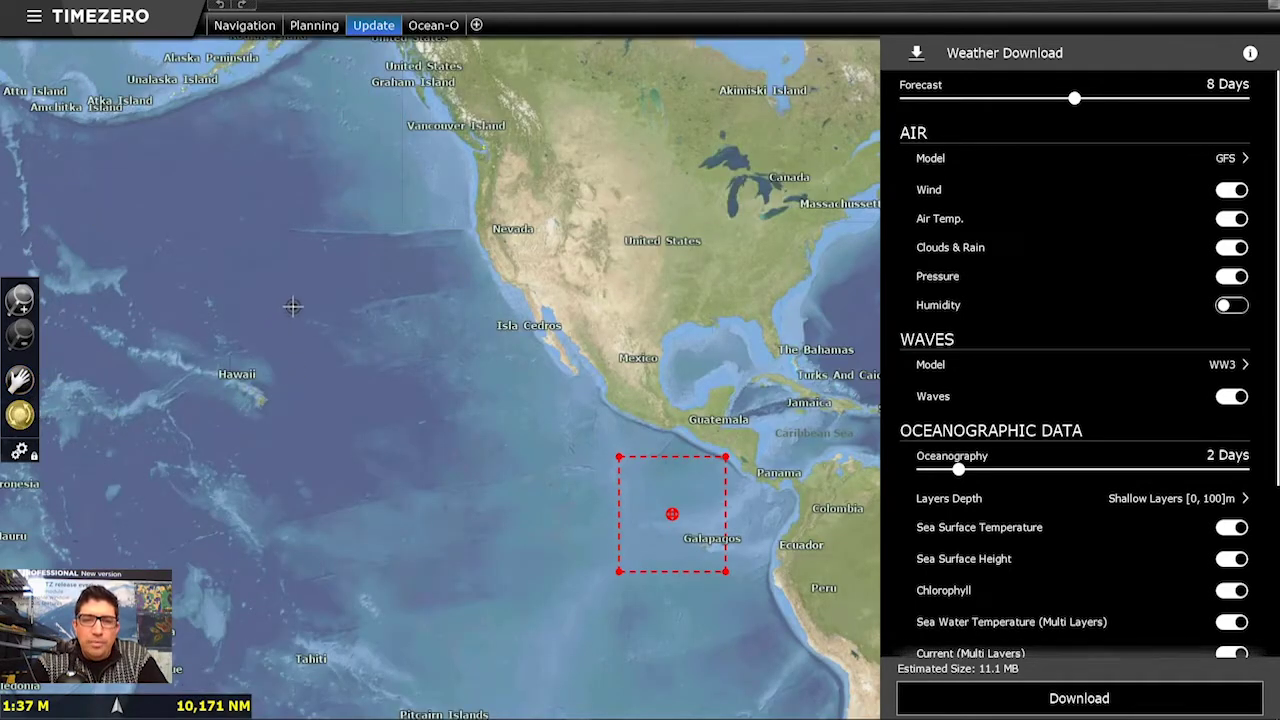
left_click_drag(290, 320, 591, 518)
left_click_drag(439, 419, 423, 396)
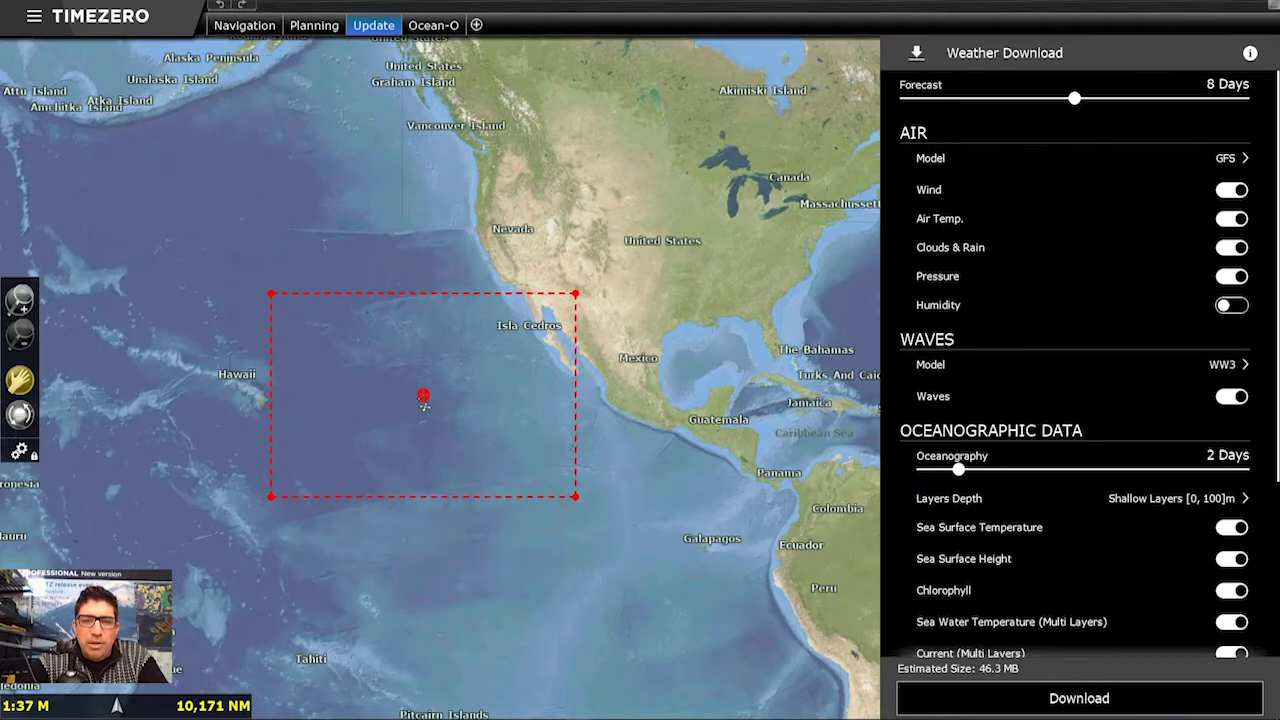
left_click_drag(584, 499, 585, 503)
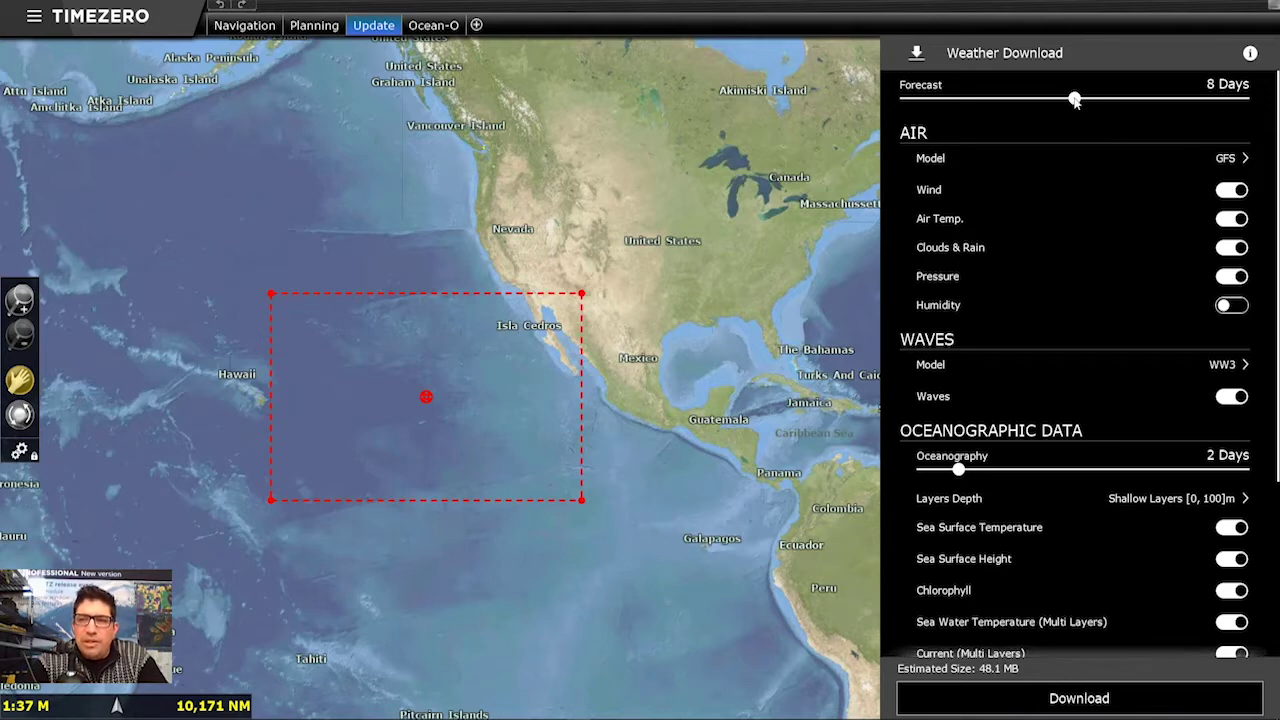
Set the forecast length to 6 days and shrink the update area slightly from its southeast corner.
left_click_drag(1068, 103, 1038, 104)
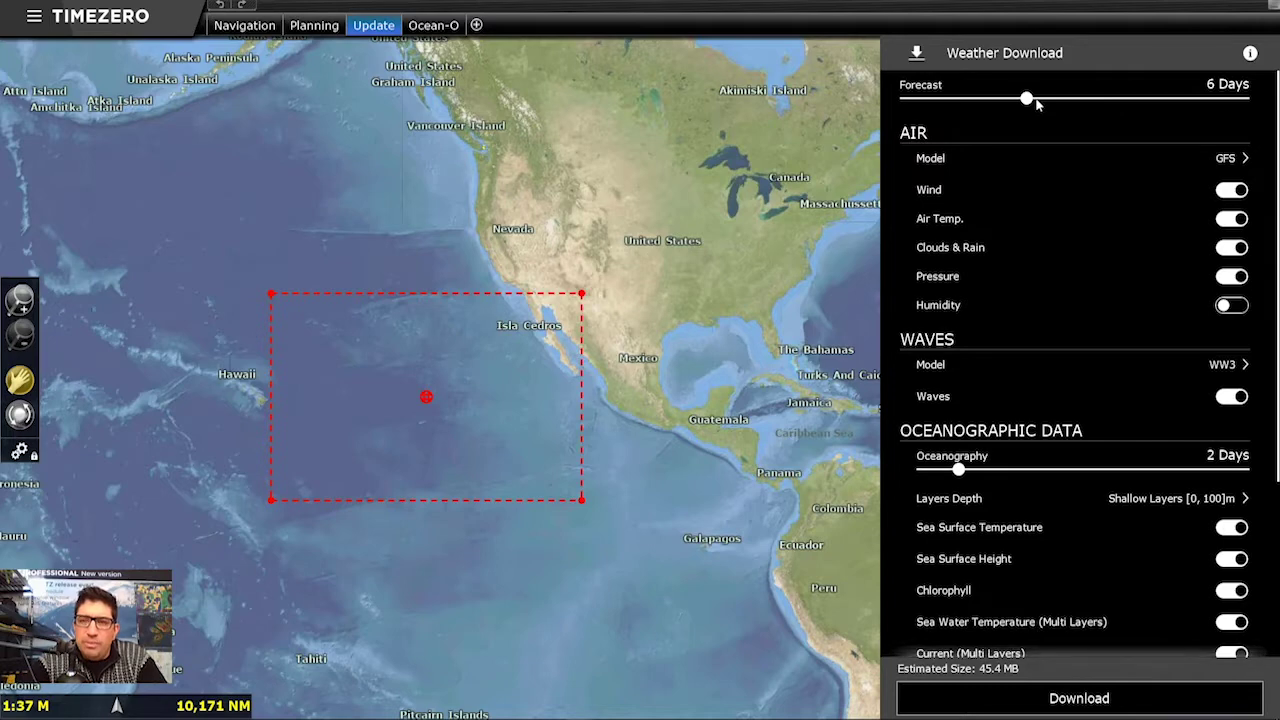
scroll(1103, 179, "down", 3)
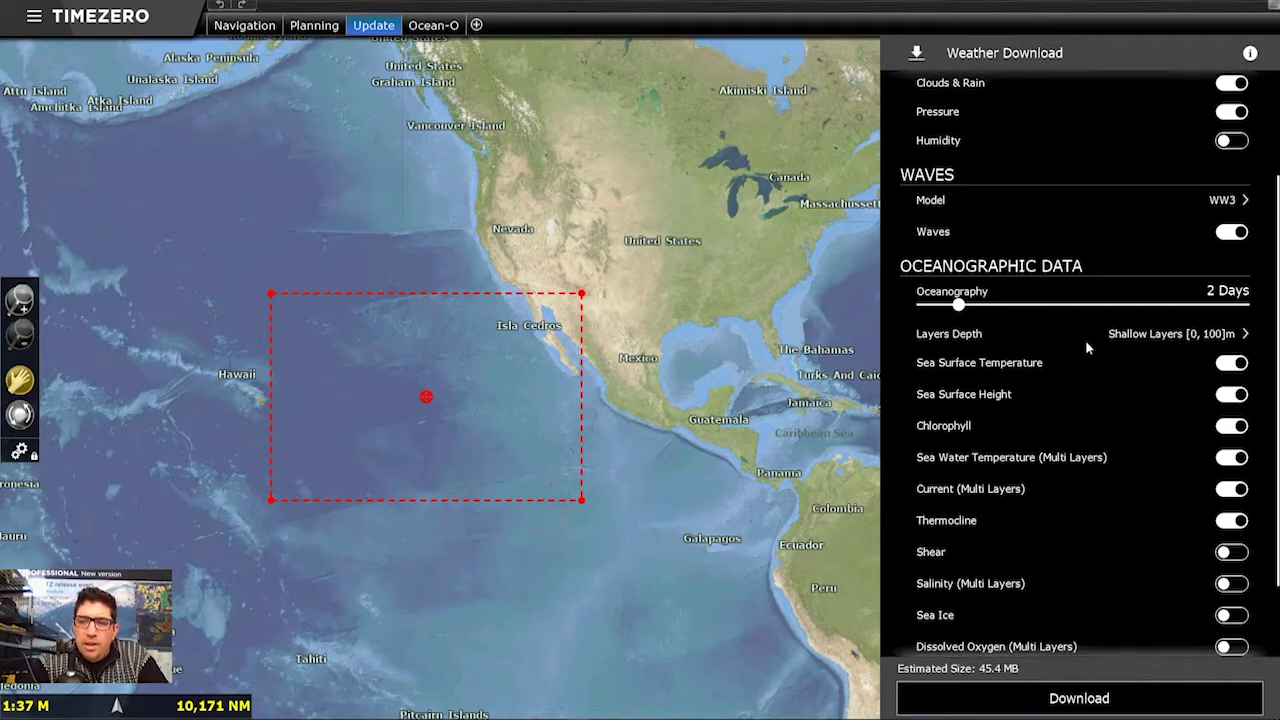
left_click(1183, 336)
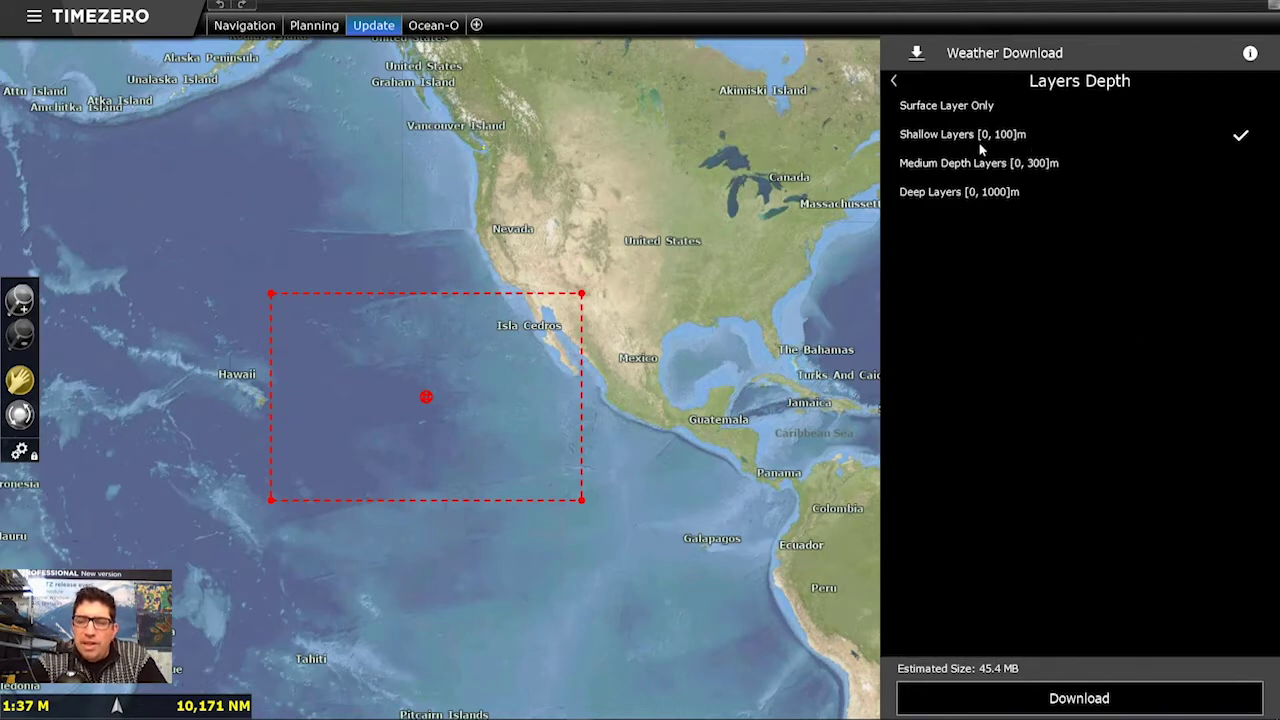
left_click(894, 82)
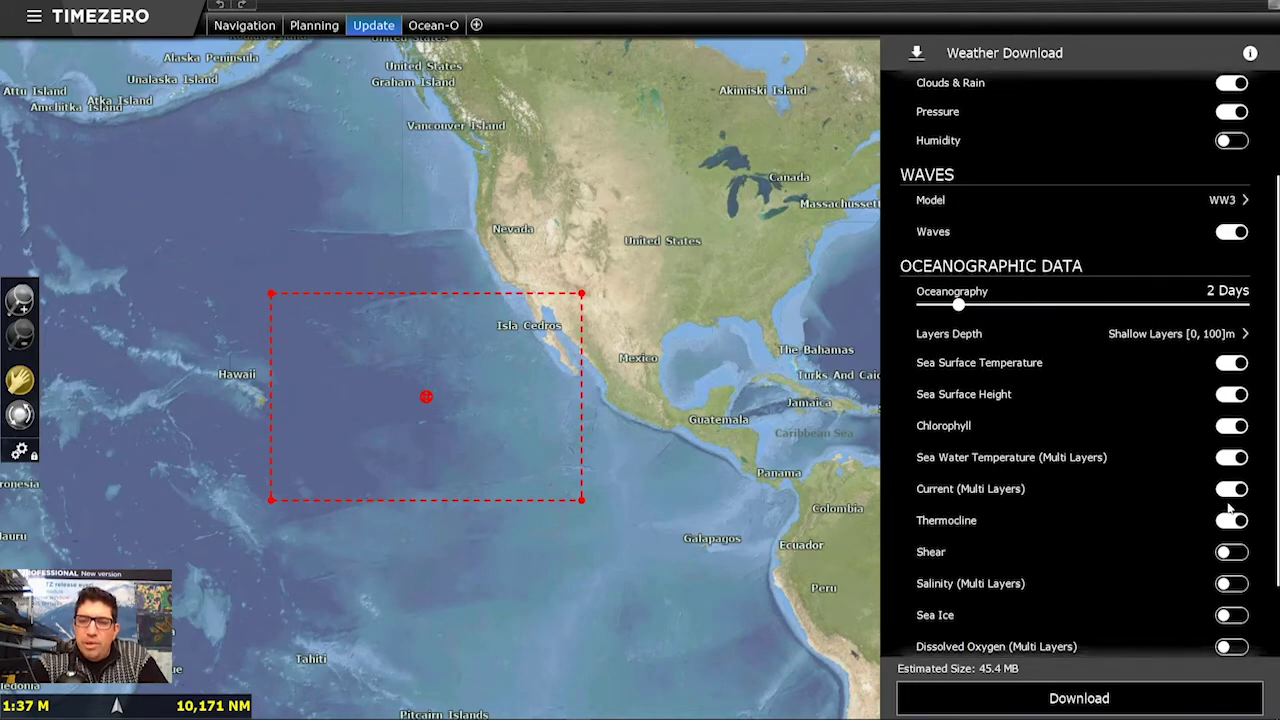
scroll(1067, 495, "down", 2)
scroll(1067, 492, "down", 2)
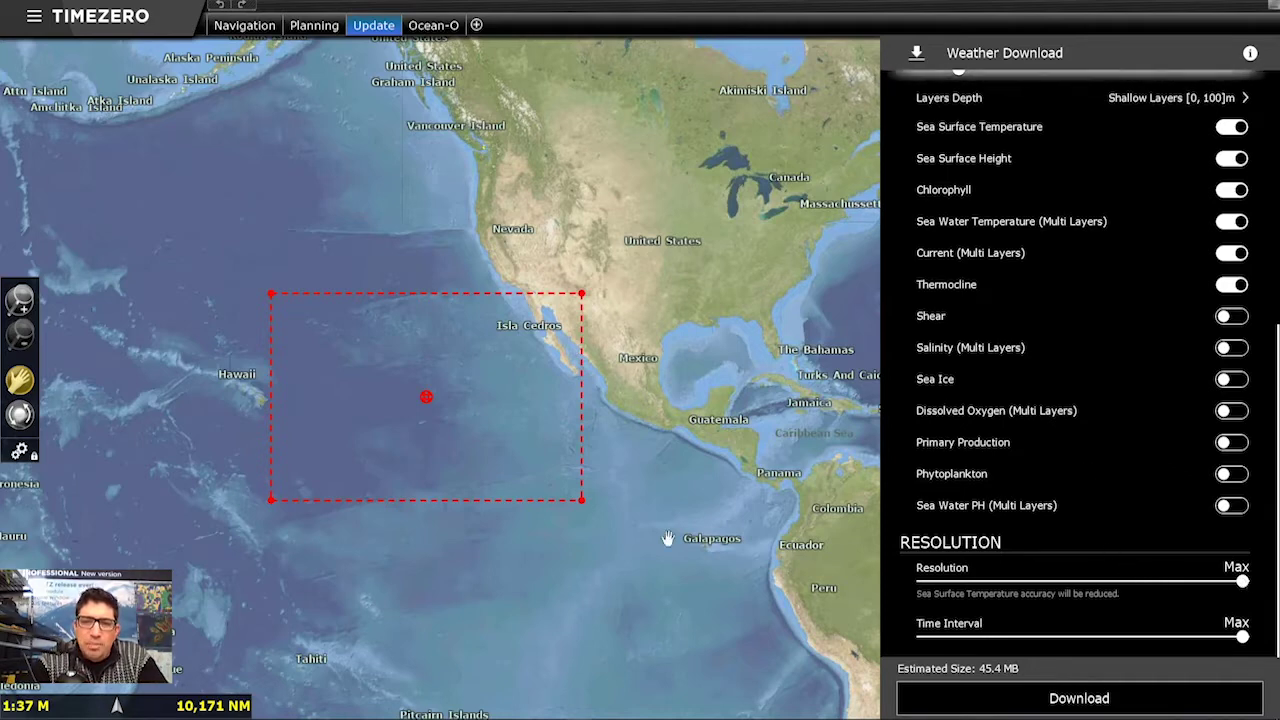
mouse_move(582, 499)
left_mouse_down()
mouse_move(580, 460)
mouse_move(575, 482)
left_mouse_up()
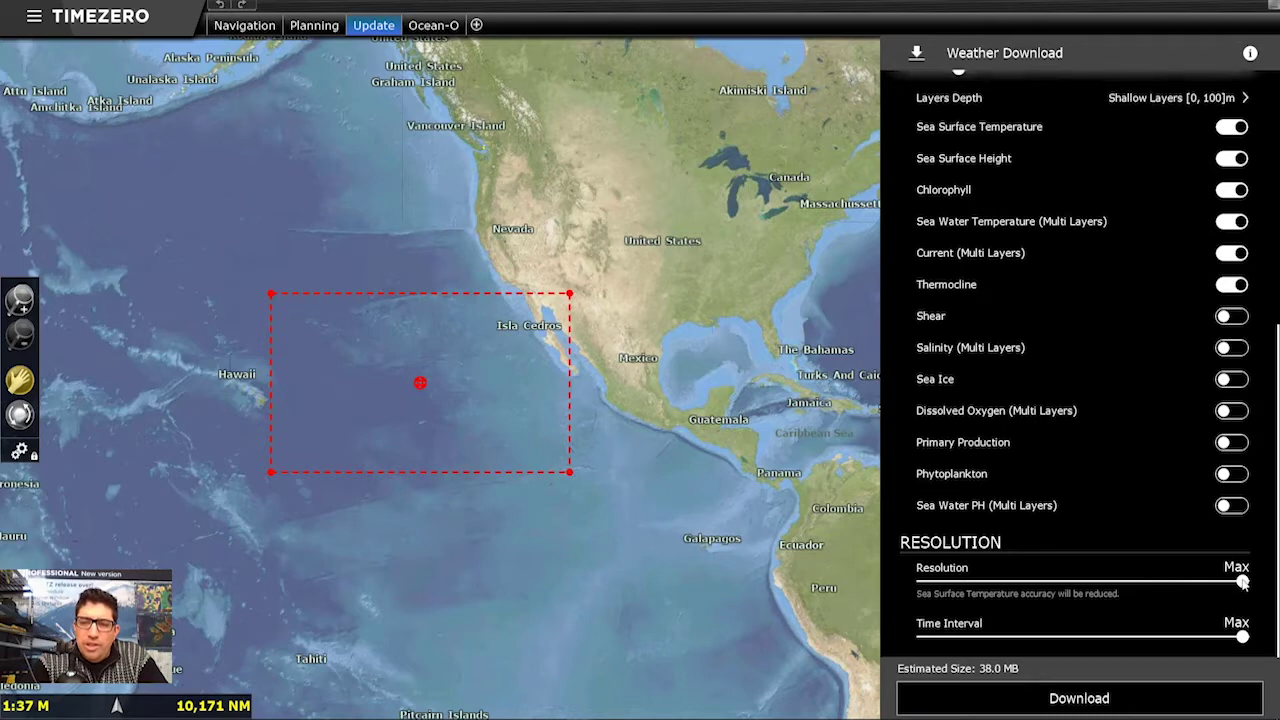
Try adjusting the download's resolution and a 6H time interval, and return both to Max.
left_click_drag(1212, 585, 1241, 580)
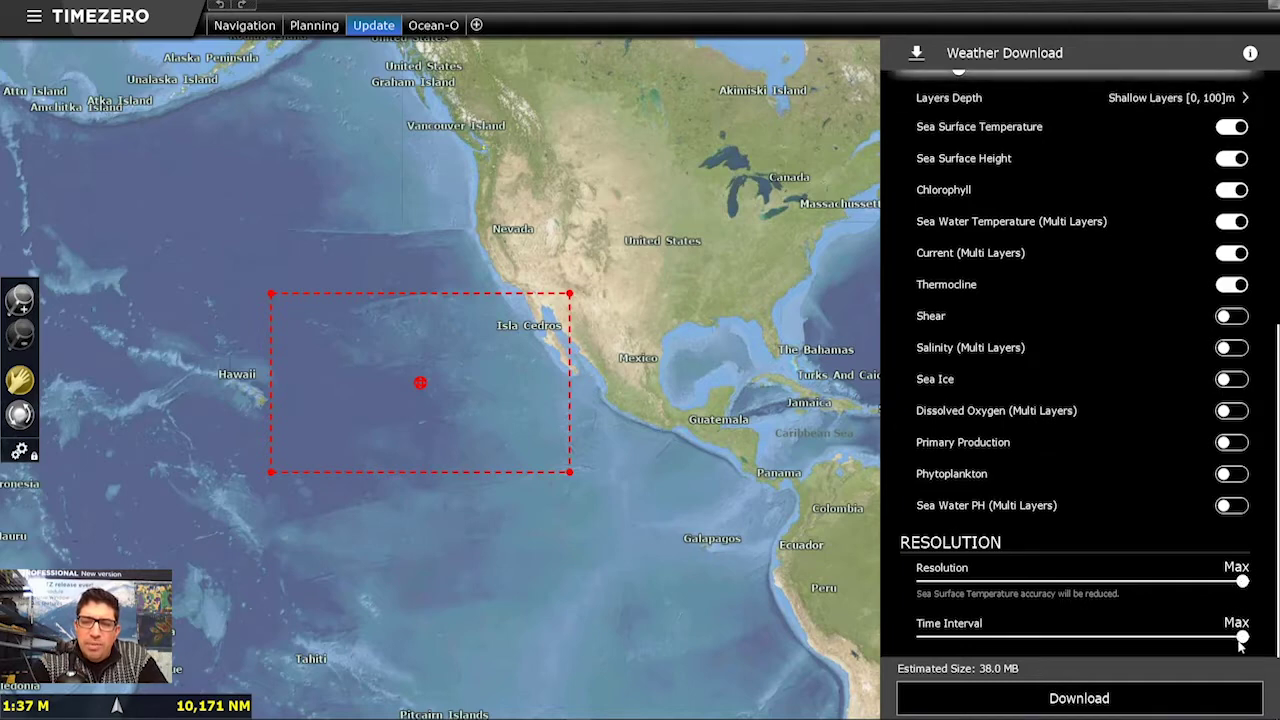
left_click_drag(1244, 637, 1080, 636)
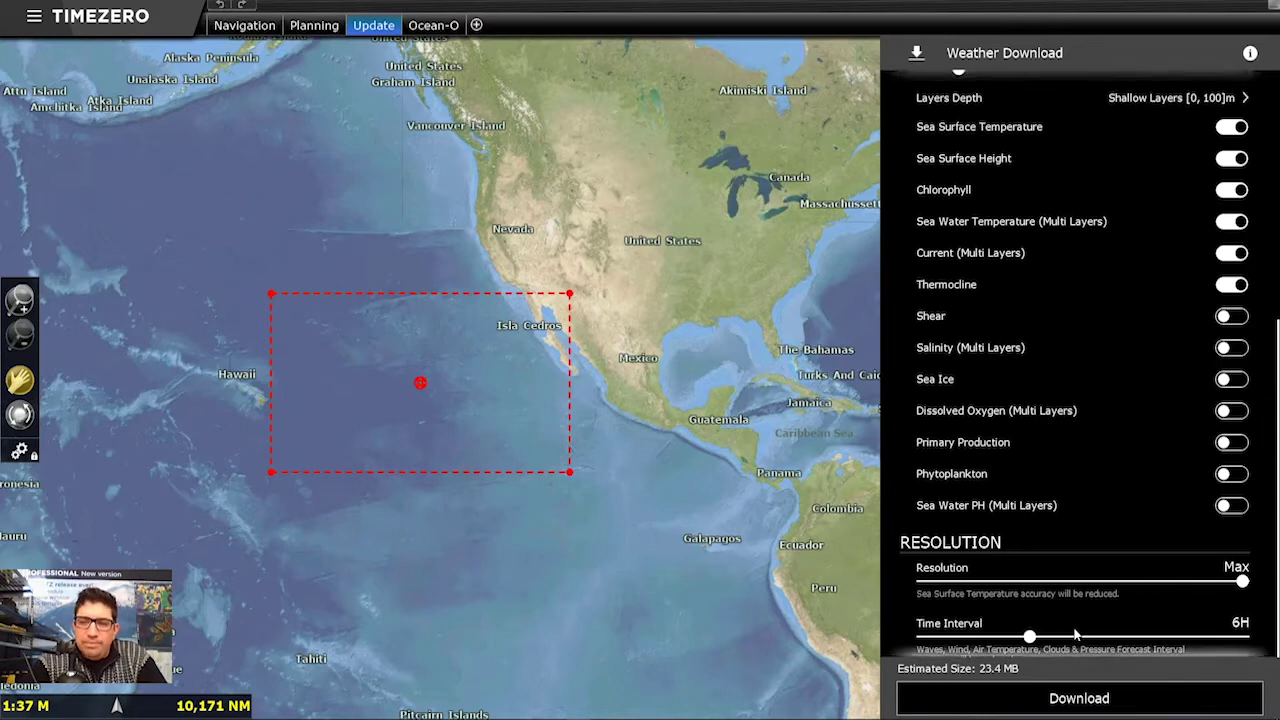
scroll(1076, 635, "down", 1)
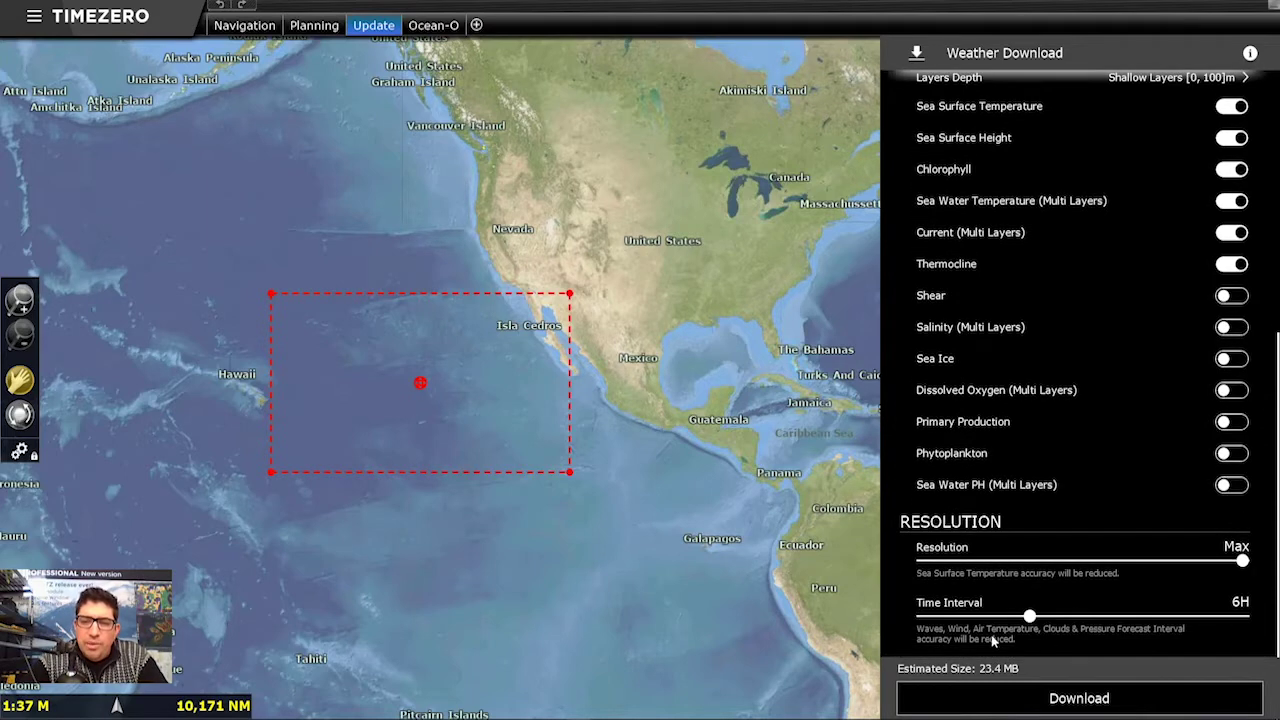
left_click_drag(1046, 622, 1236, 616)
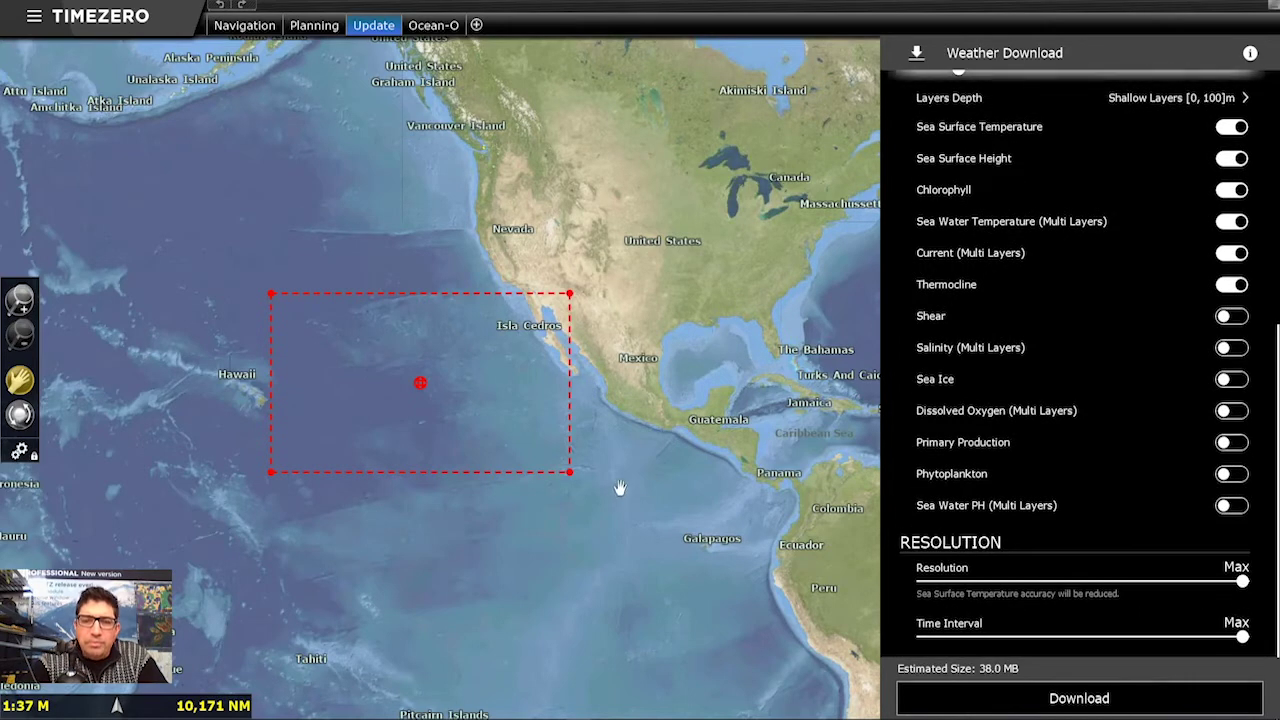
Download the weather data for the selected area and turn on the weather display in the Planning workspace.
left_click(1066, 699)
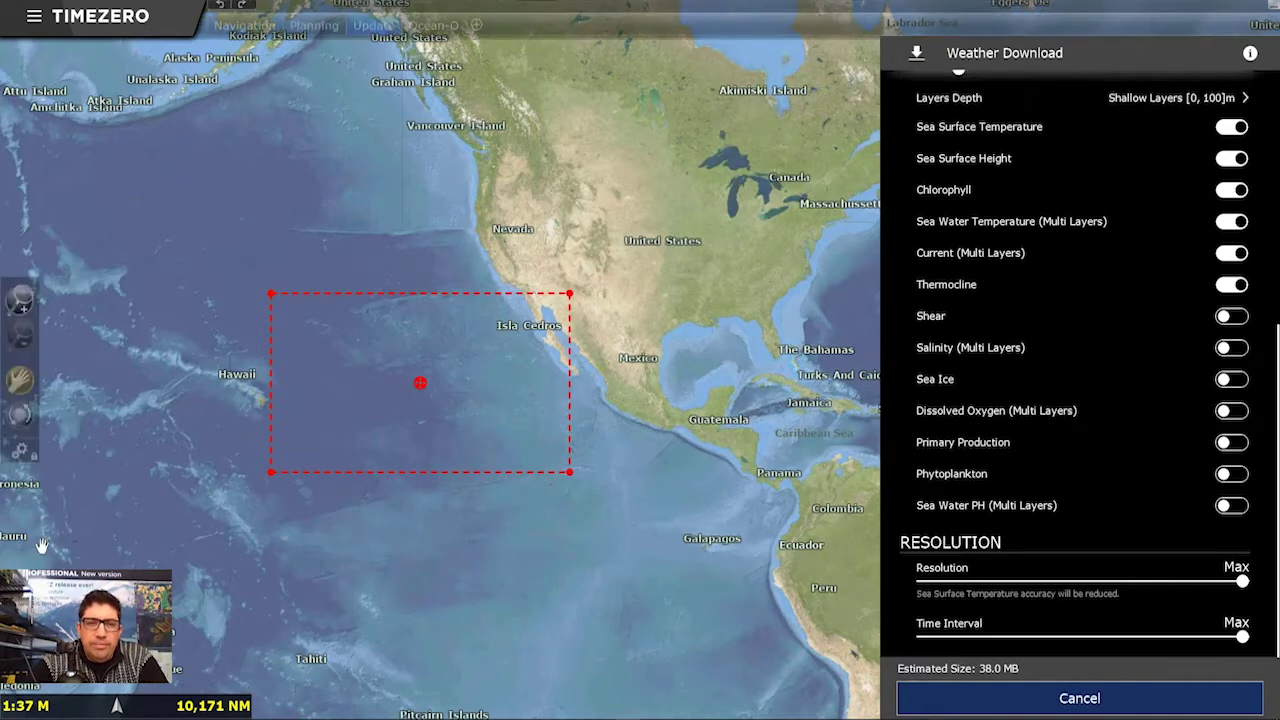
left_click(305, 30)
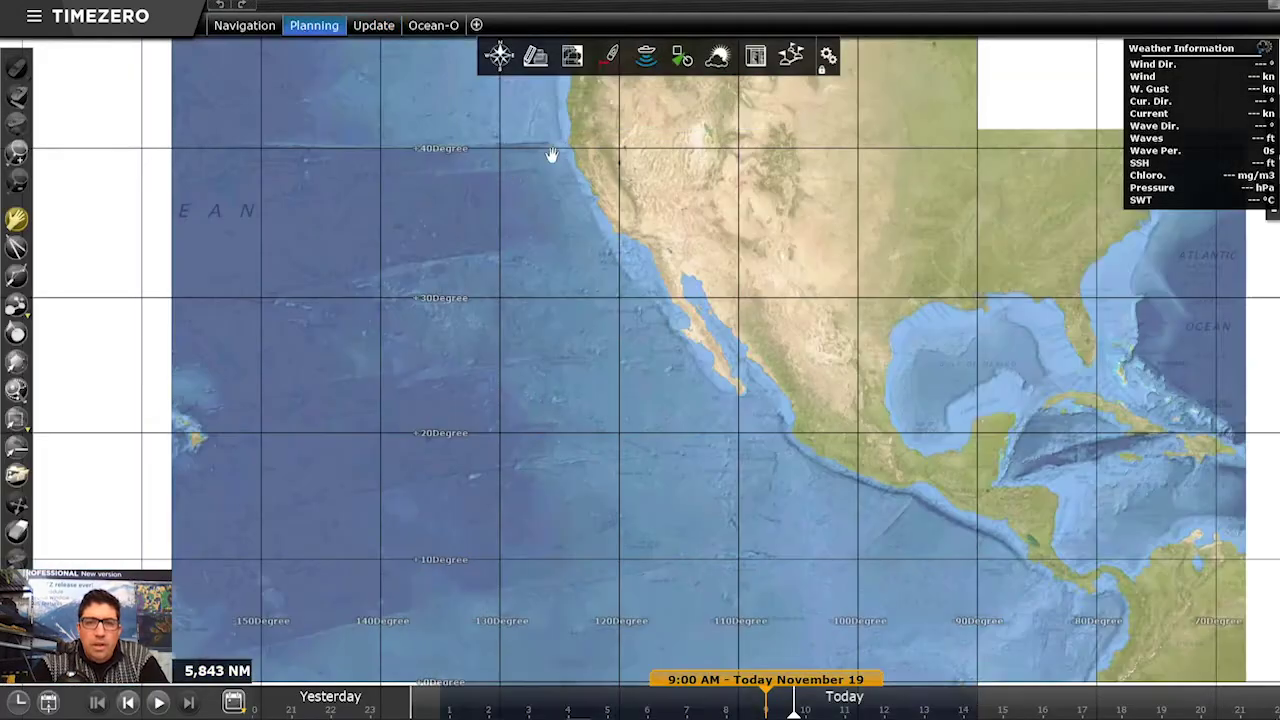
left_click(720, 58)
left_click(754, 81)
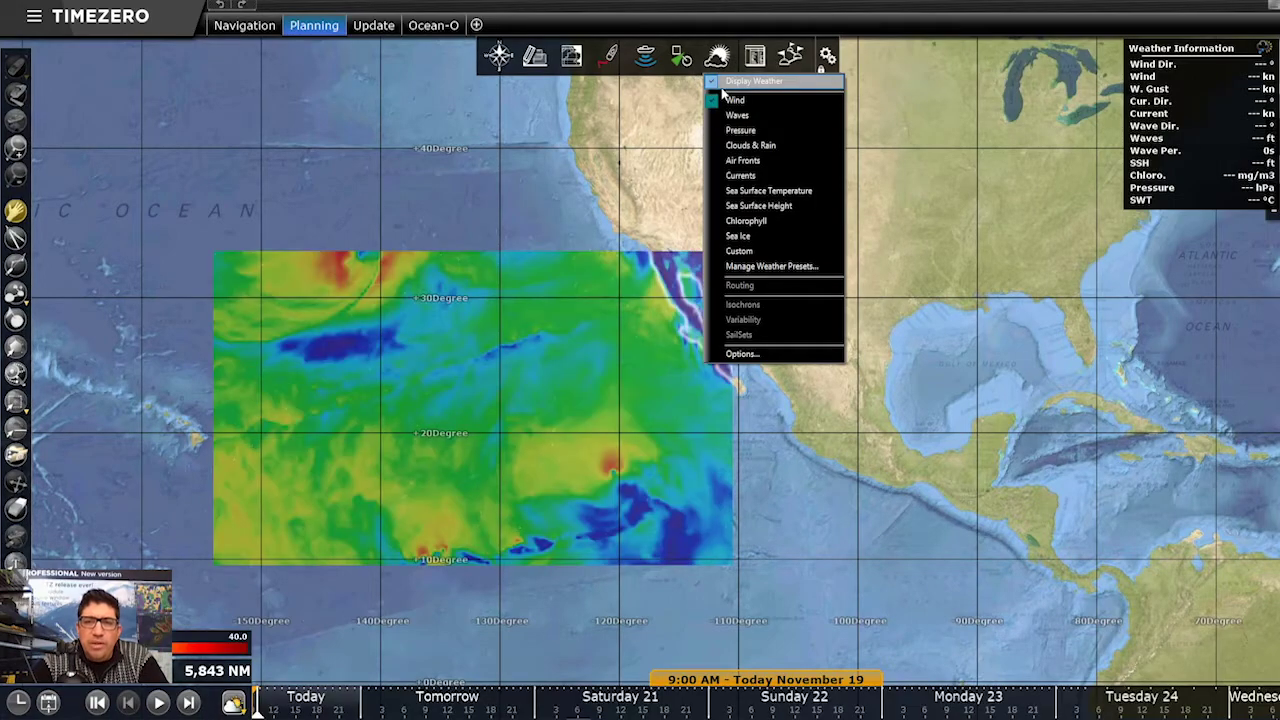
left_click(534, 403)
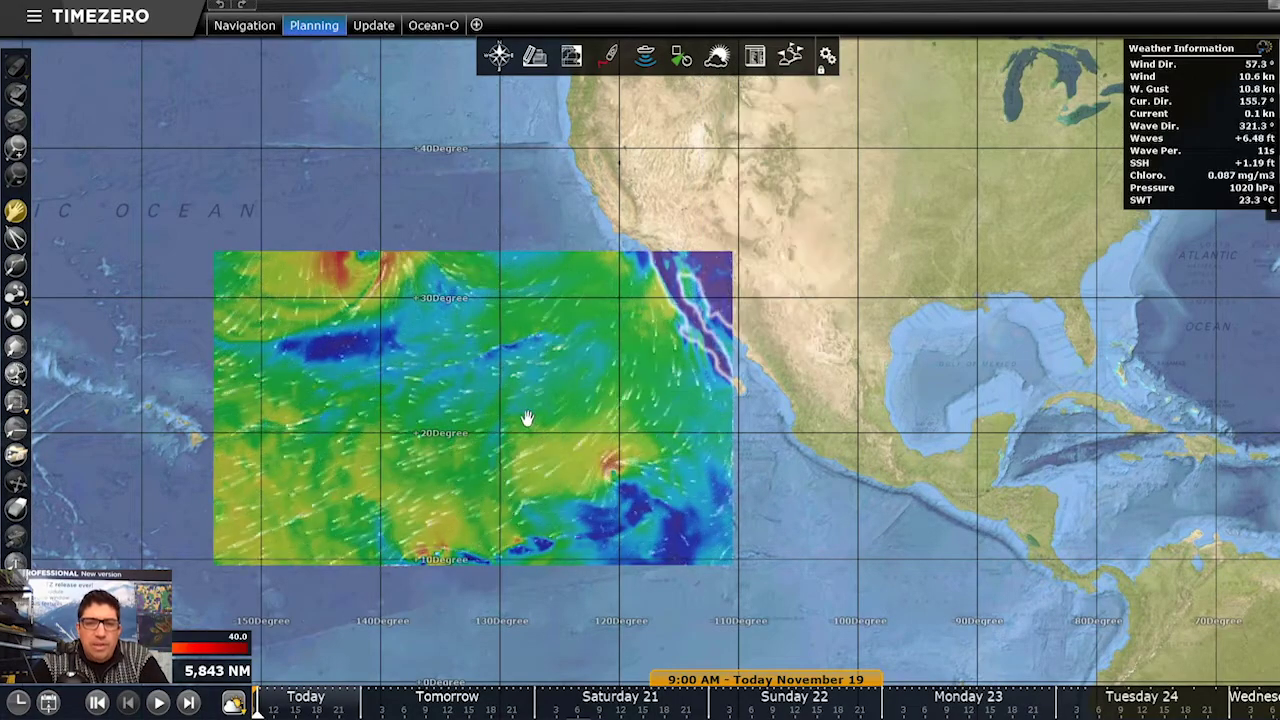
Switch the weather display through Waves, Pressure, Clouds & Rain and Currents, finishing on the Custom preset.
scroll(527, 418, "up", 2)
scroll(527, 418, "up", 2)
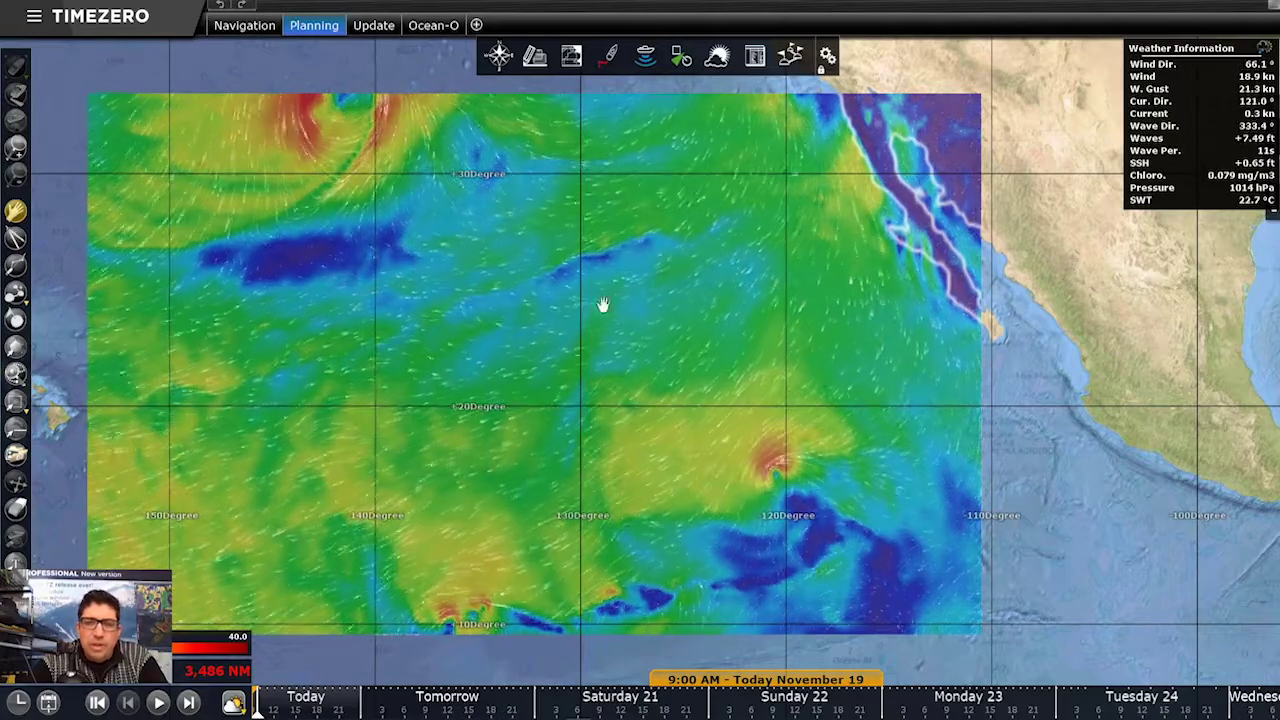
left_click(827, 56)
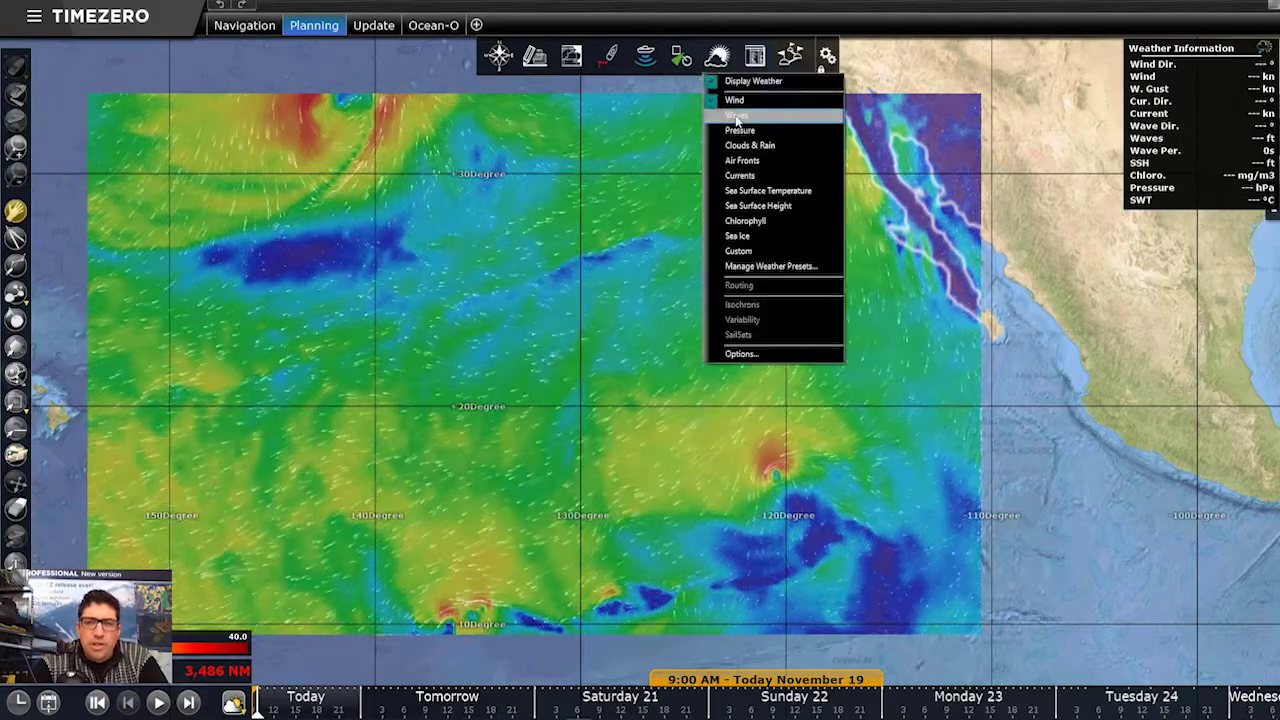
left_click(738, 117)
left_click(797, 131)
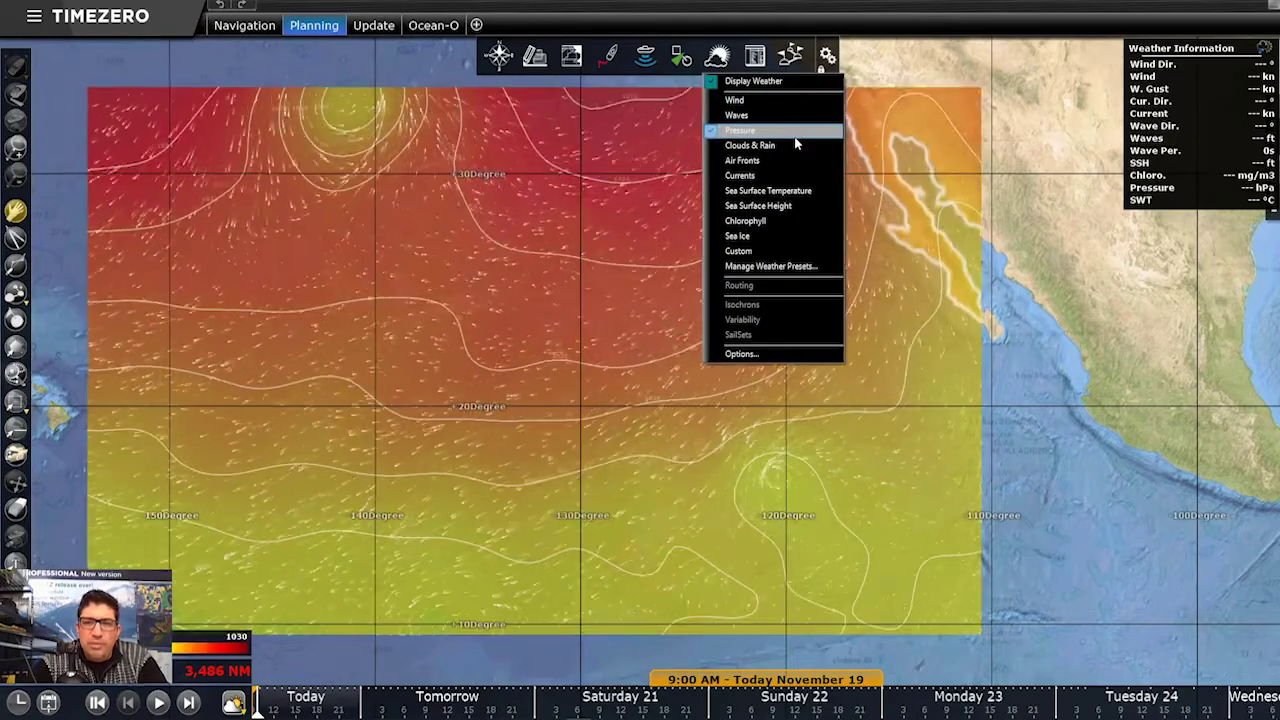
left_click(797, 147)
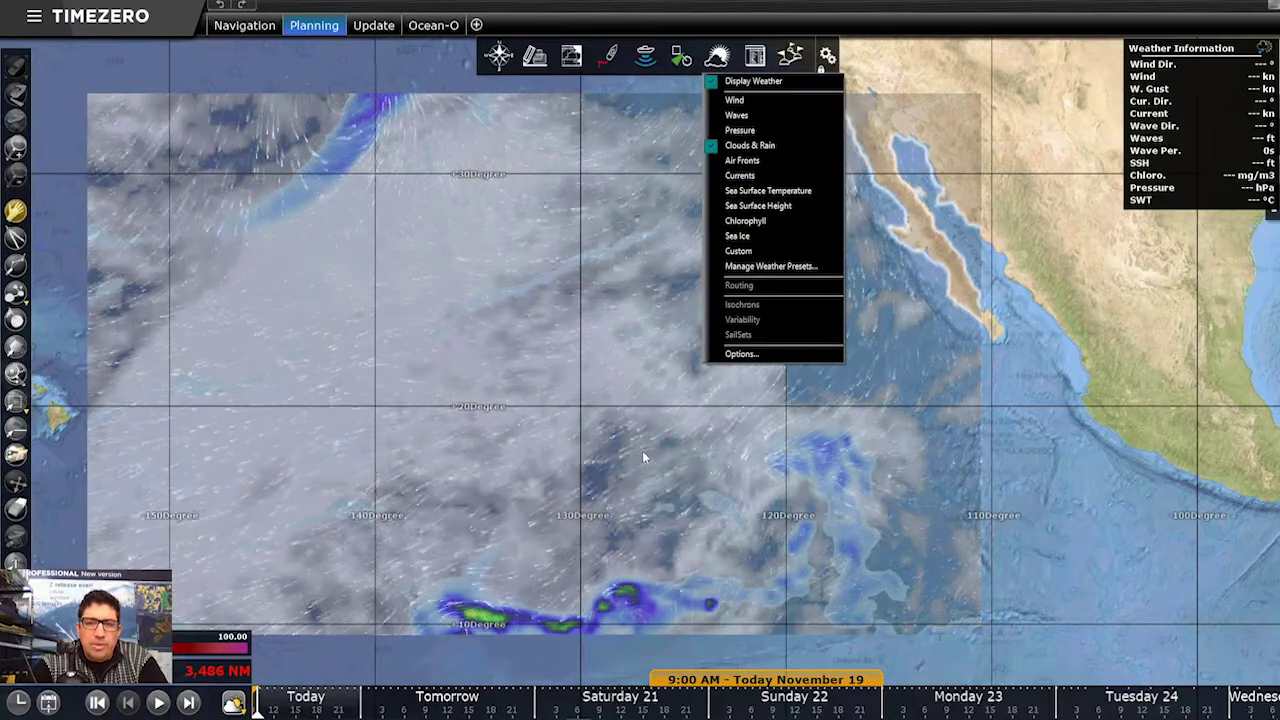
left_click(770, 177)
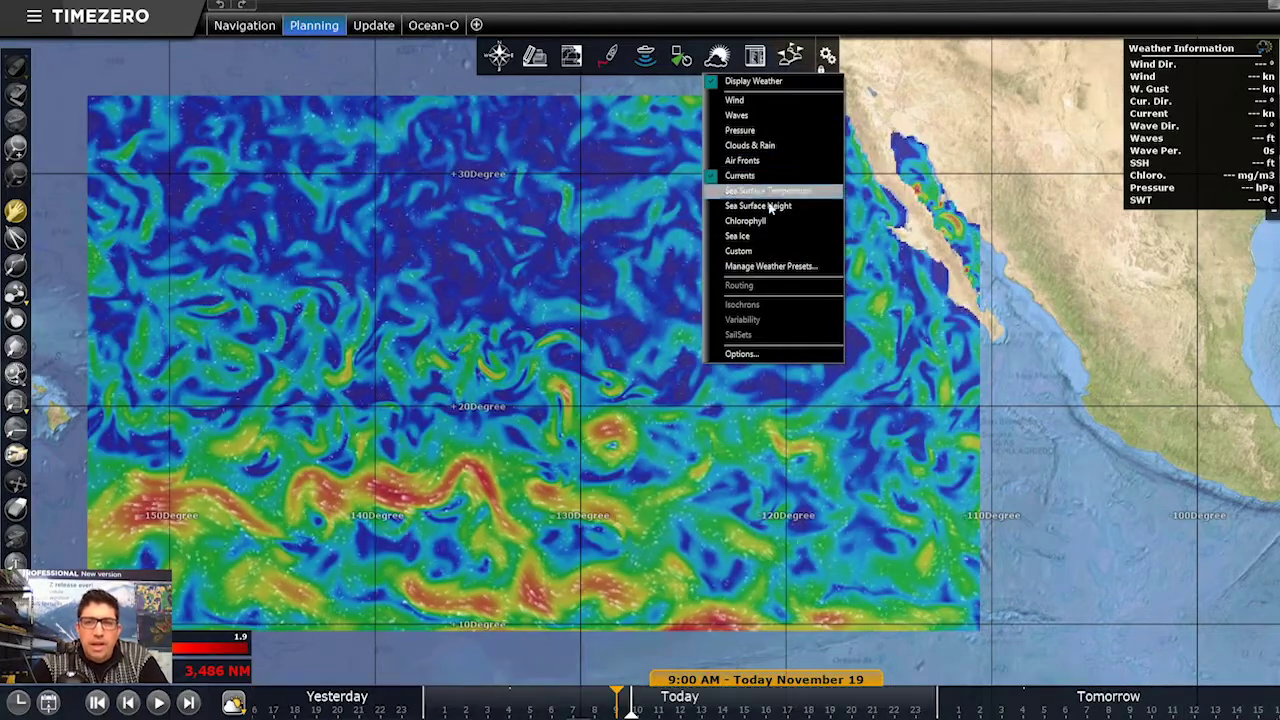
left_click(773, 252)
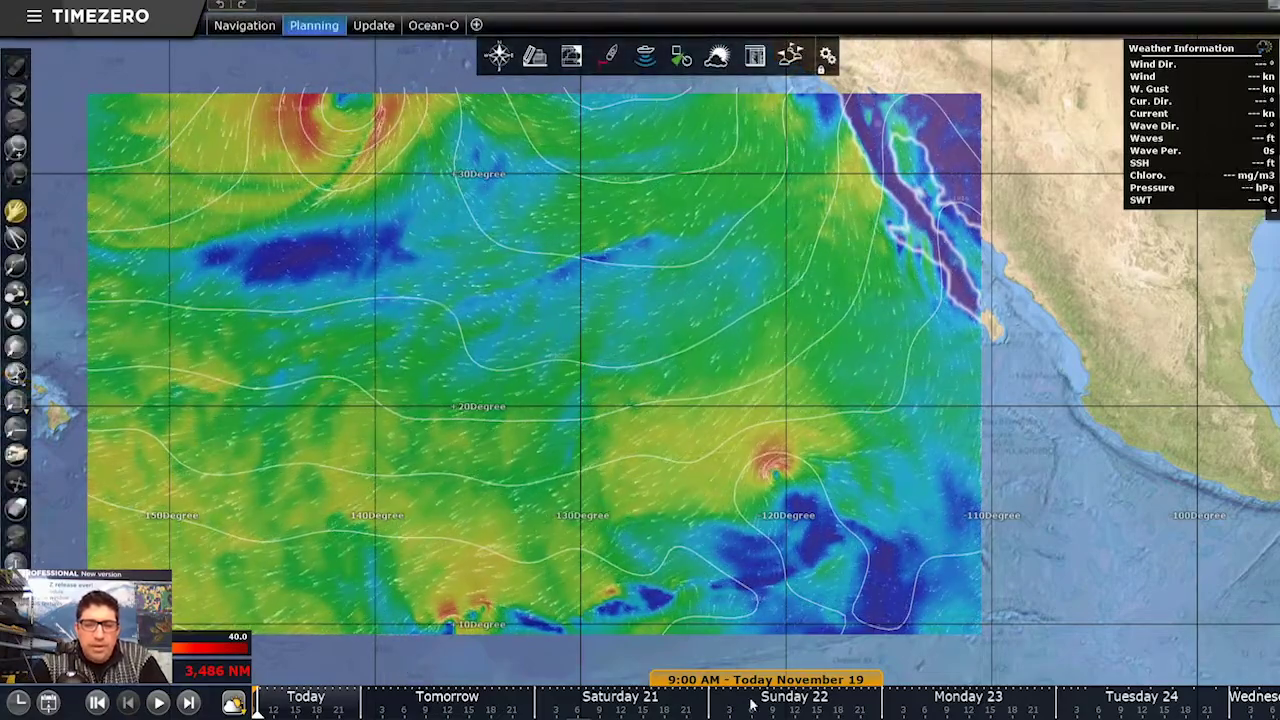
Play the forecast animation, stop it, and set the forecast time back to 2:40 PM today, November 19.
left_click(159, 703)
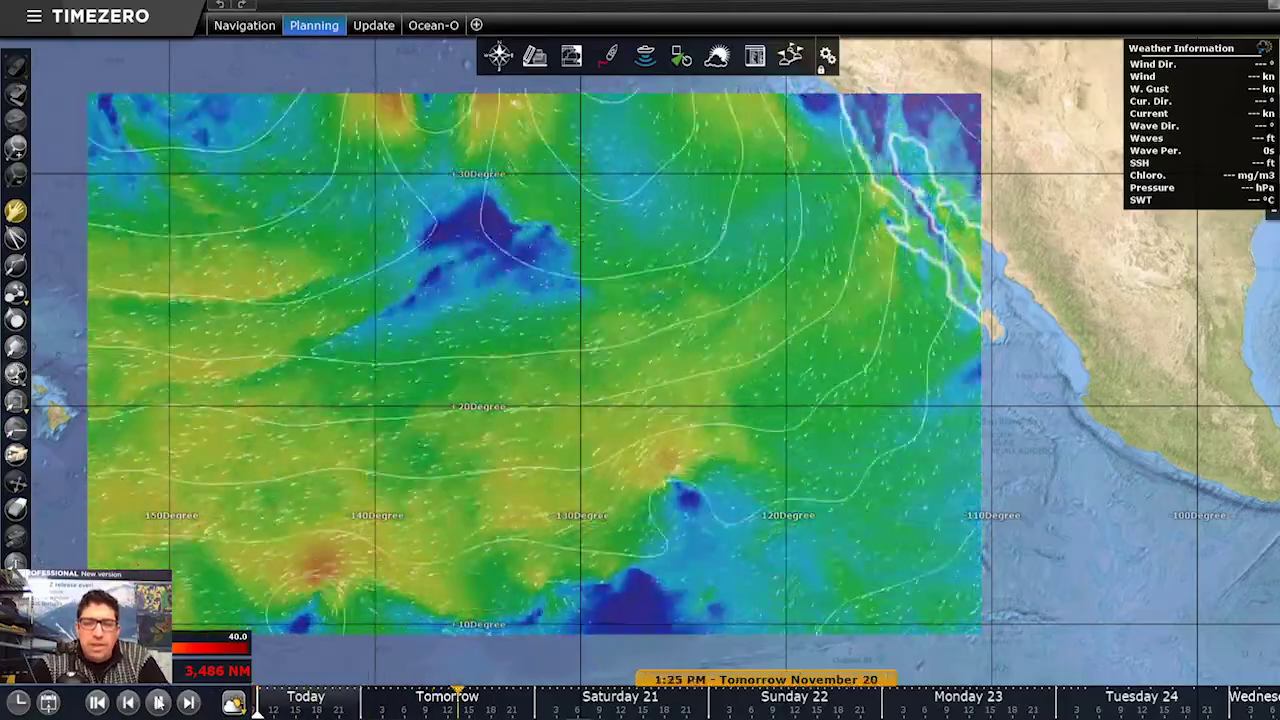
left_click(159, 703)
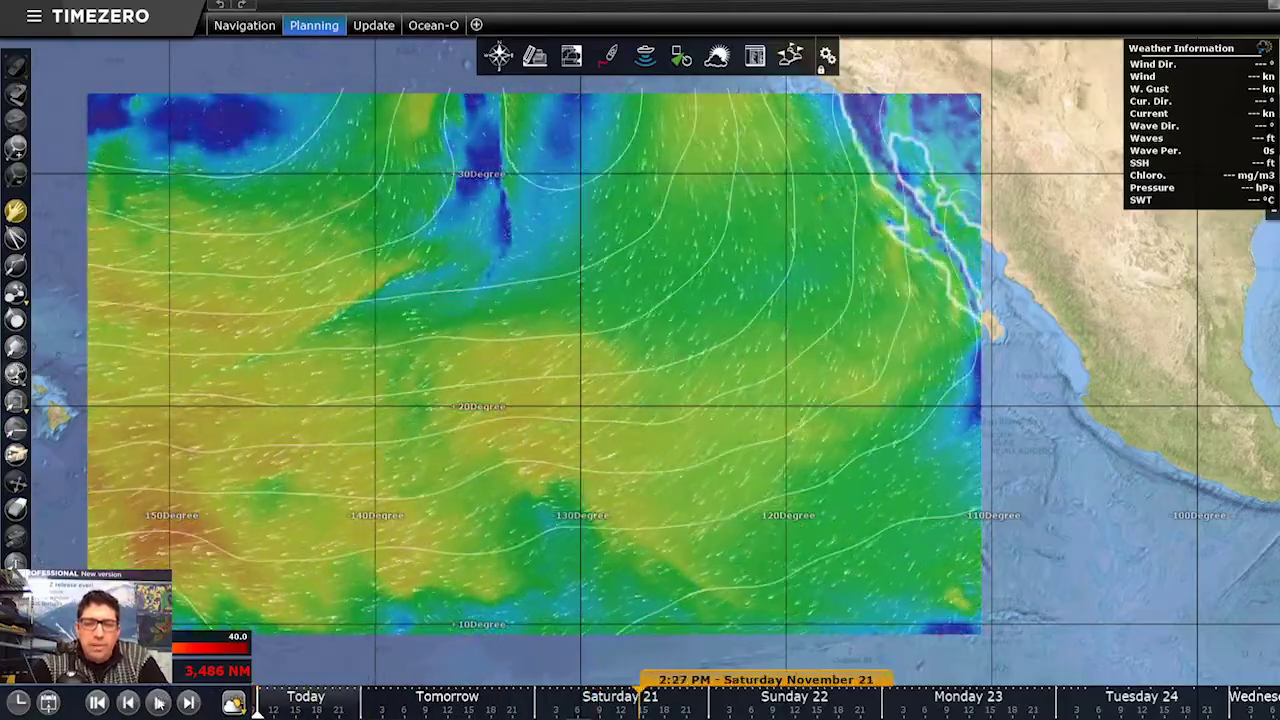
left_click(628, 702)
left_click_drag(628, 702, 295, 705)
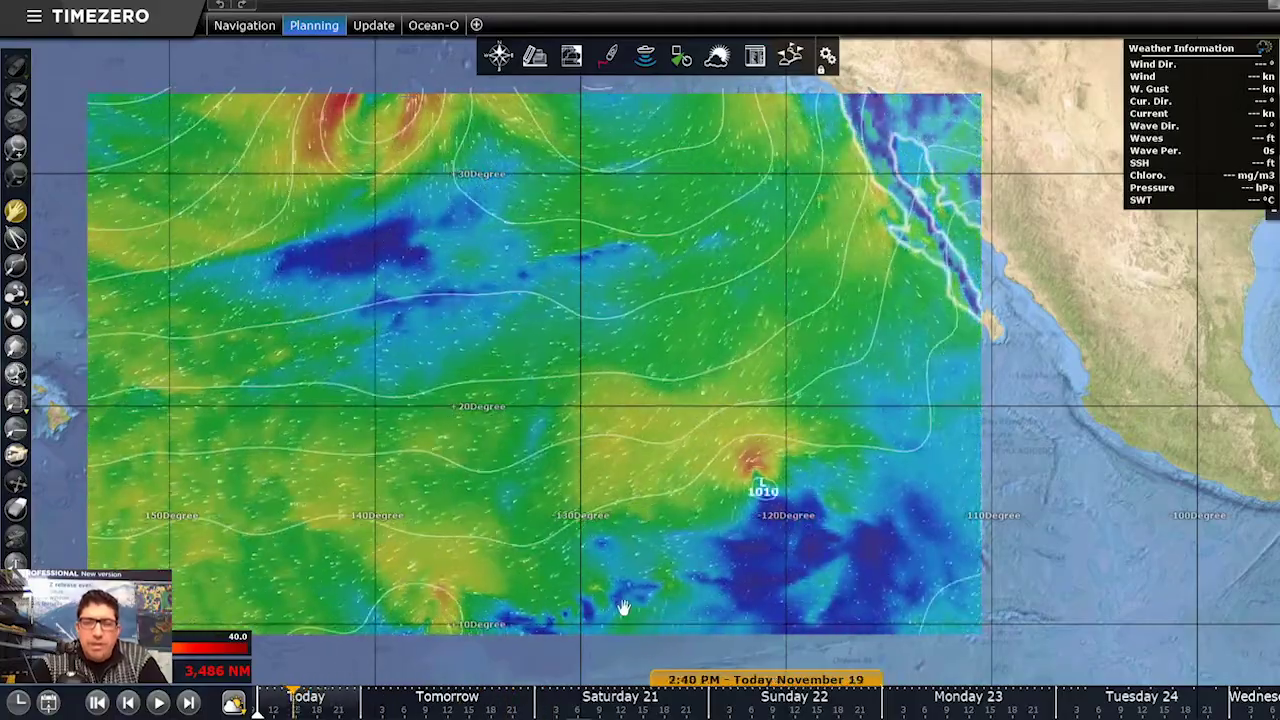
Open a meteogram for the strong-wind spot beside the low near 120 degrees and shift its location slightly east.
right_click(753, 459)
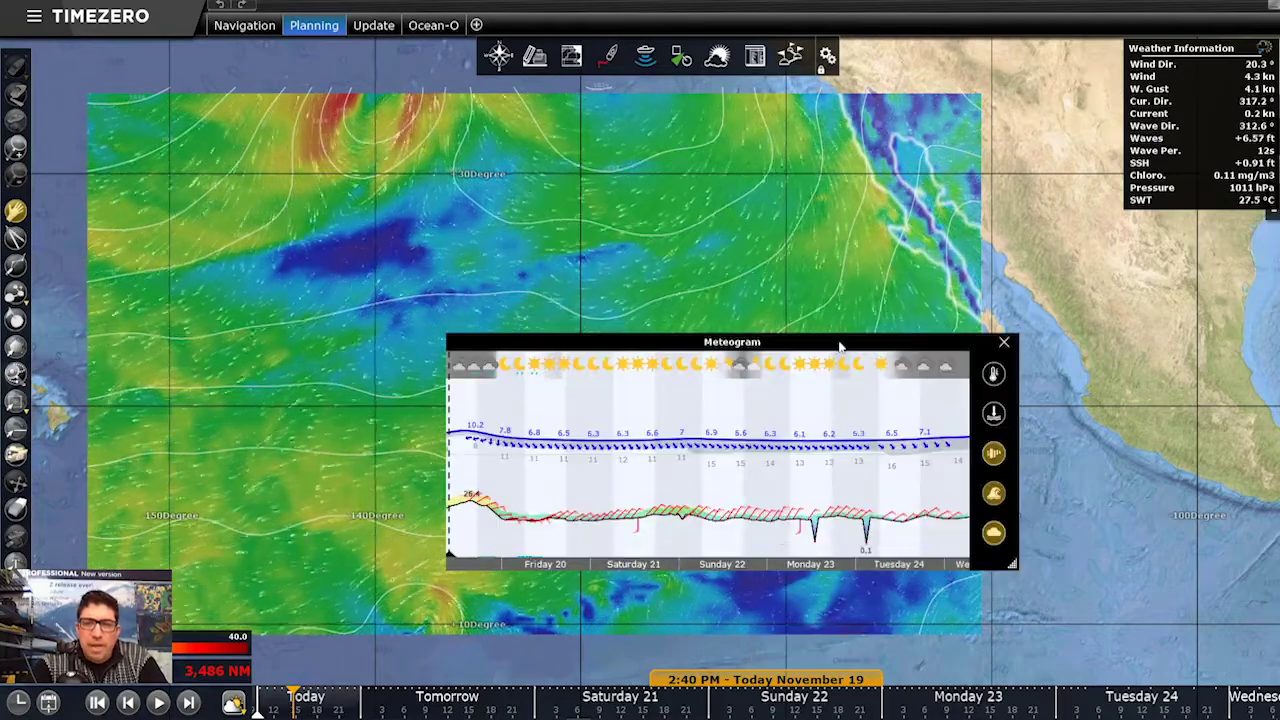
left_click_drag(840, 346, 816, 249)
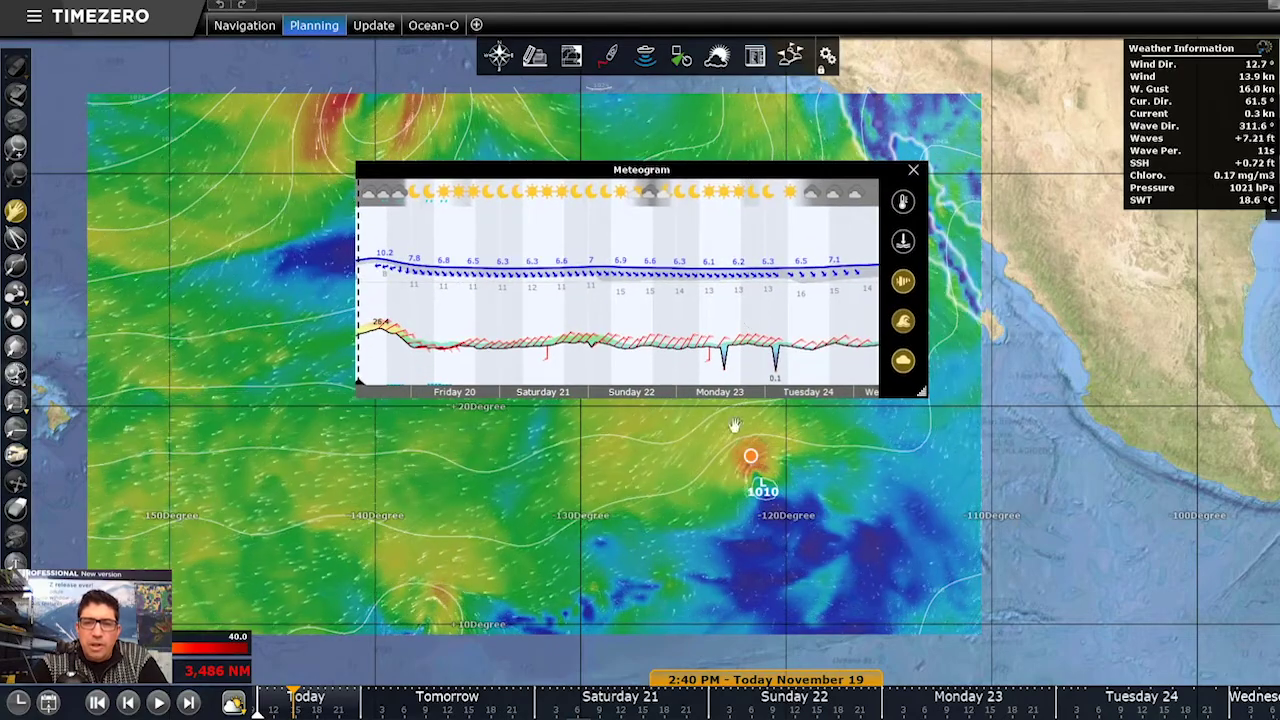
mouse_move(750, 456)
left_mouse_down()
mouse_move(716, 480)
mouse_move(766, 450)
mouse_move(797, 466)
left_mouse_up()
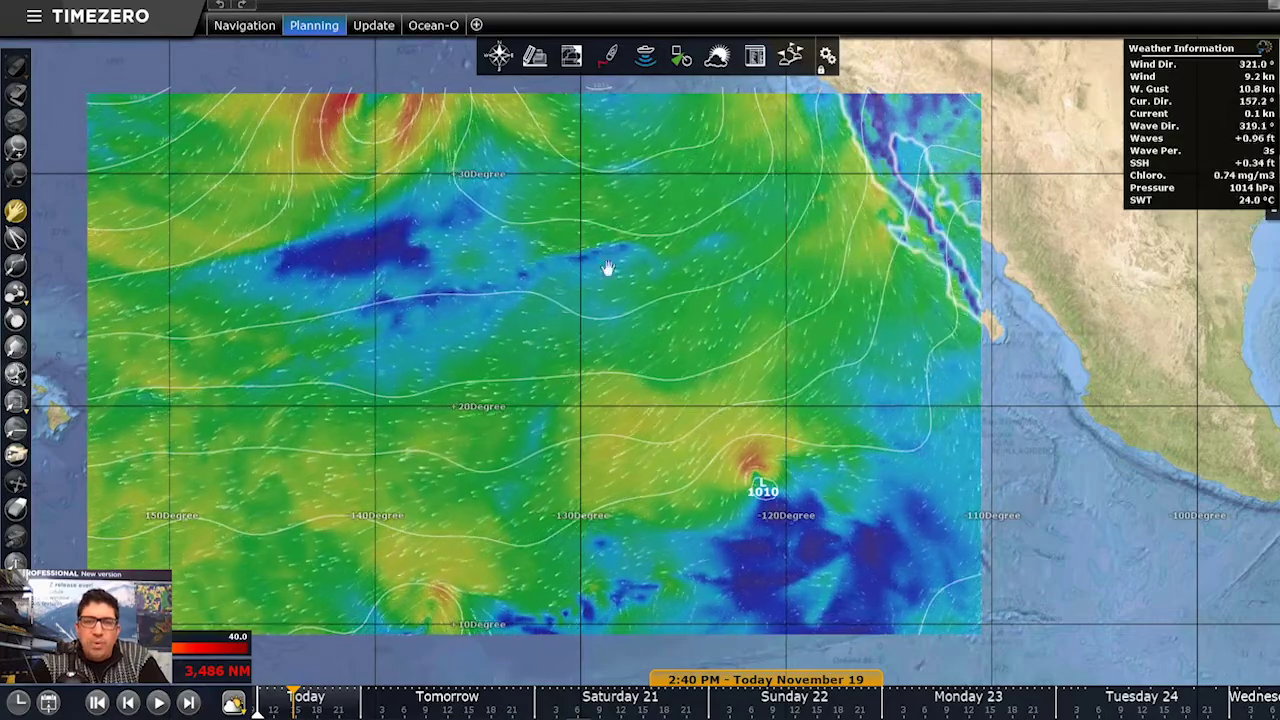
In the Ocean-O workspace, add a Color Shading layer showing Sea Surface Height.
left_click(441, 25)
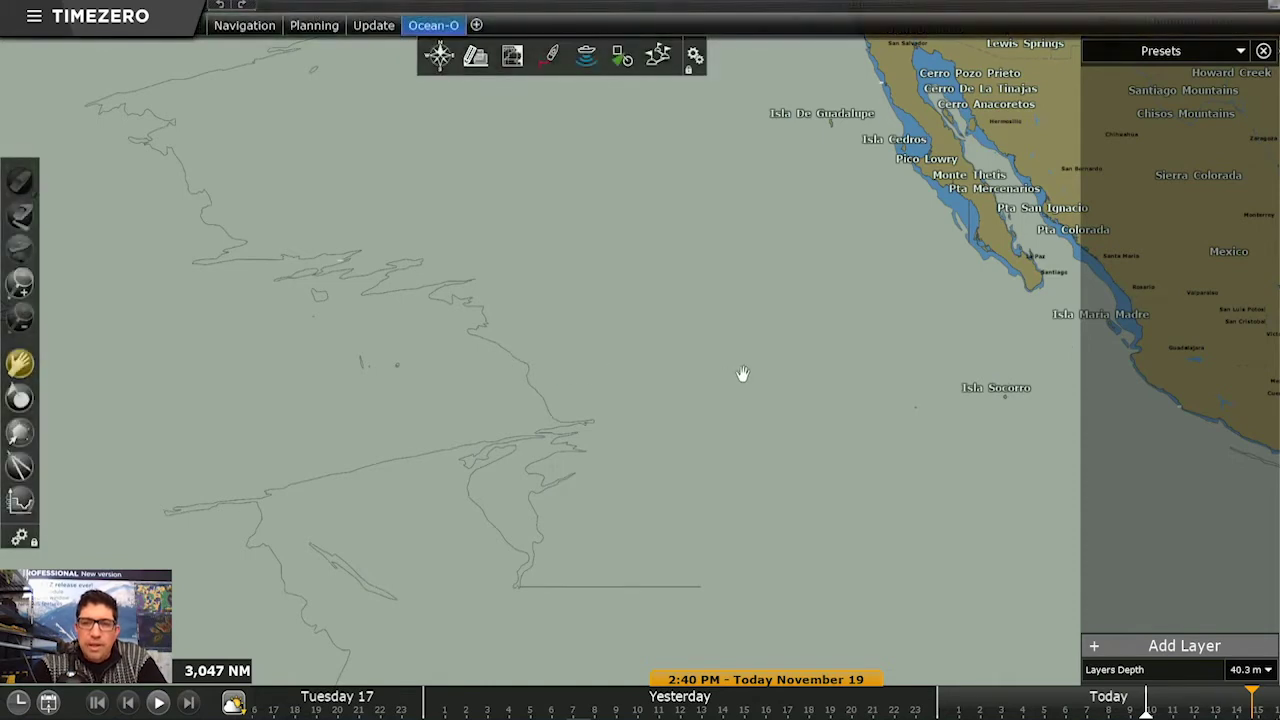
left_click(1094, 650)
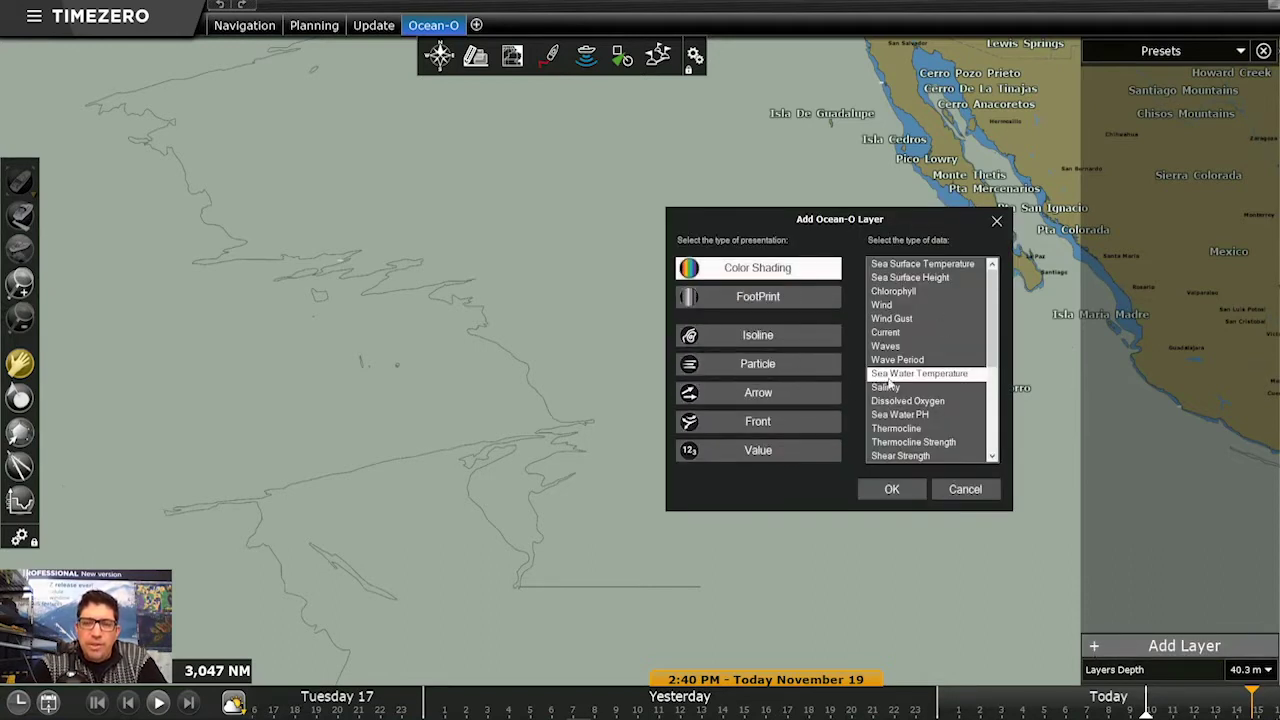
left_click(891, 279)
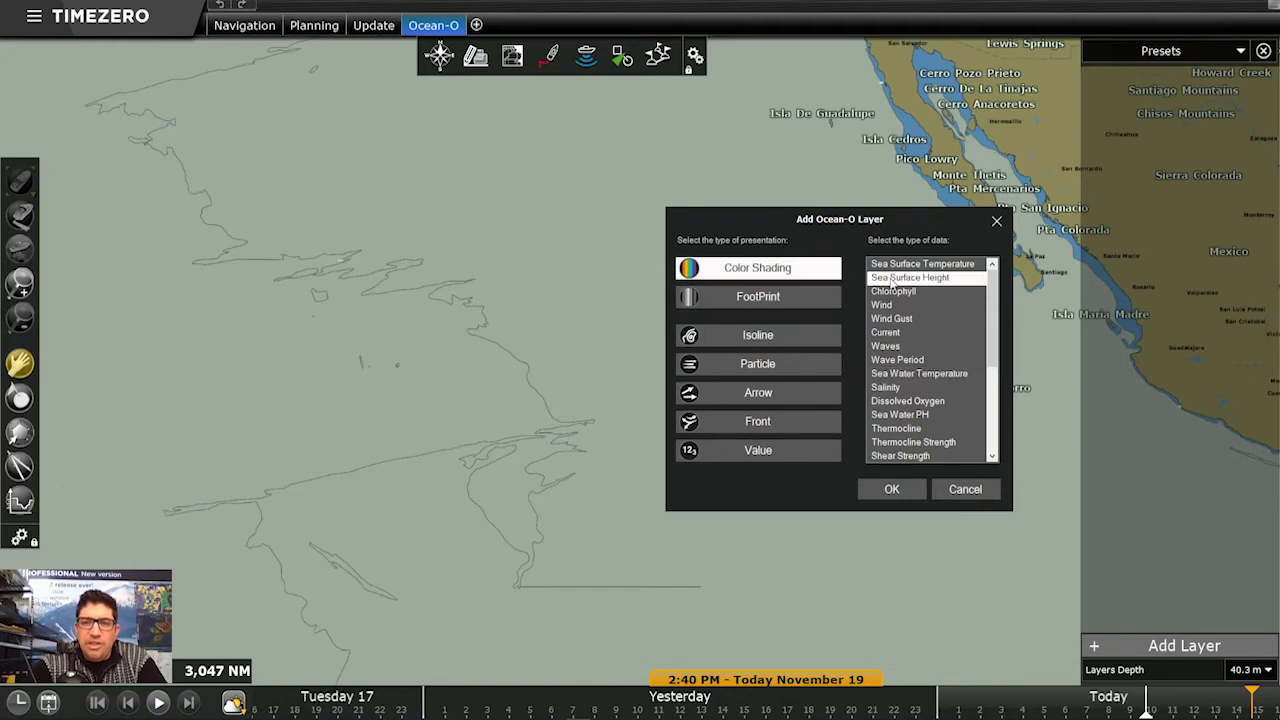
left_click(900, 492)
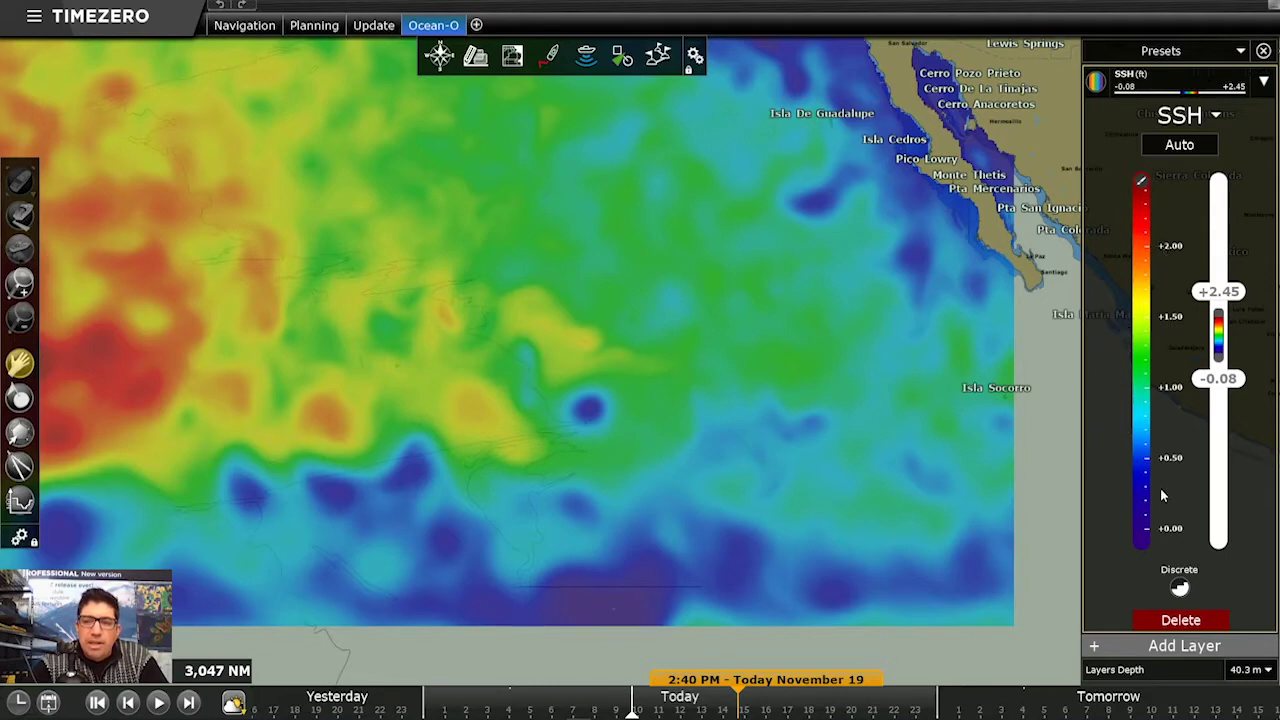
Add an Isoline layer showing Sea Surface Height over the color shading.
left_click(1098, 650)
left_click(816, 337)
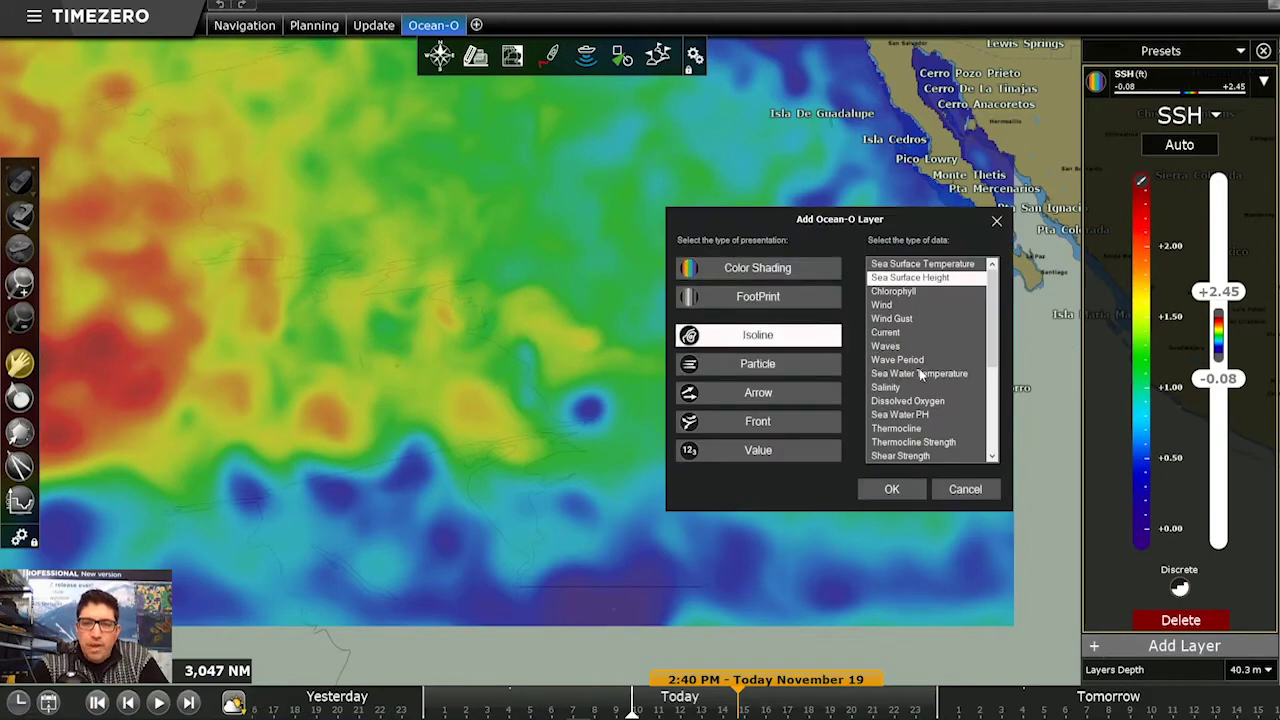
left_click(893, 489)
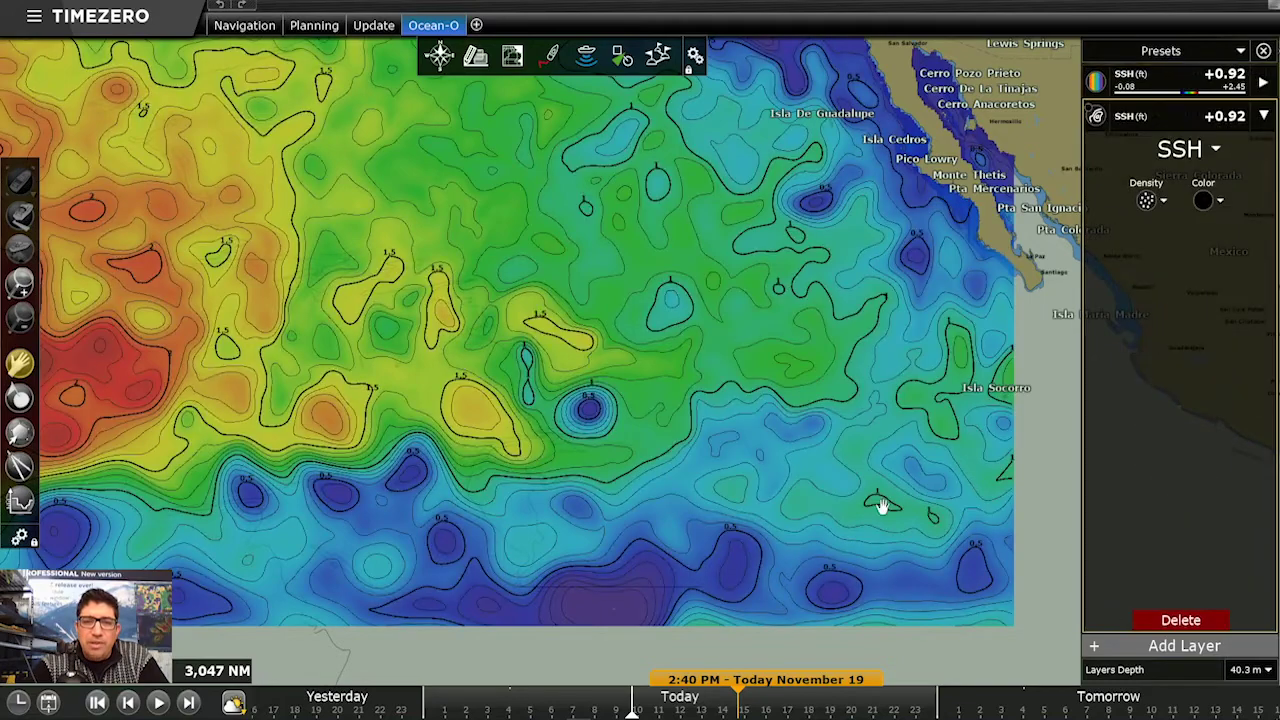
Add a Front layer for Sea Surface Height and set its lower threshold to 1.5 mm/km.
left_click_drag(491, 420, 623, 429)
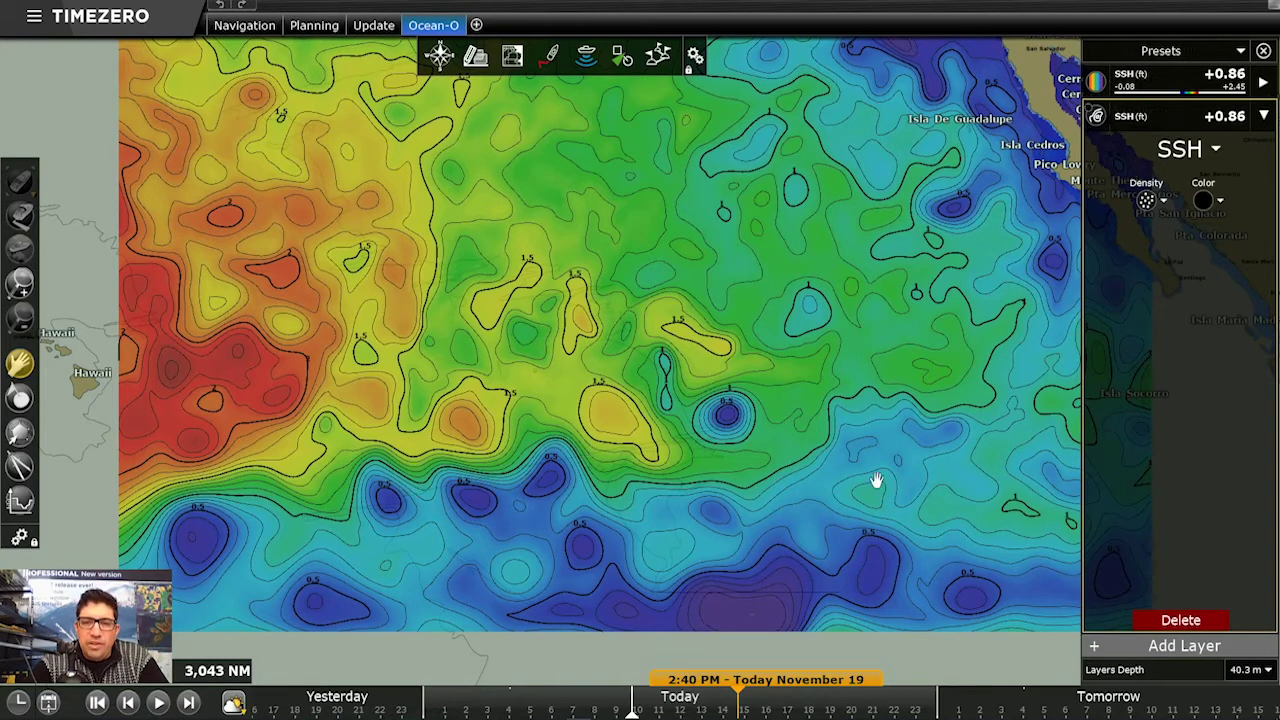
left_click(1096, 647)
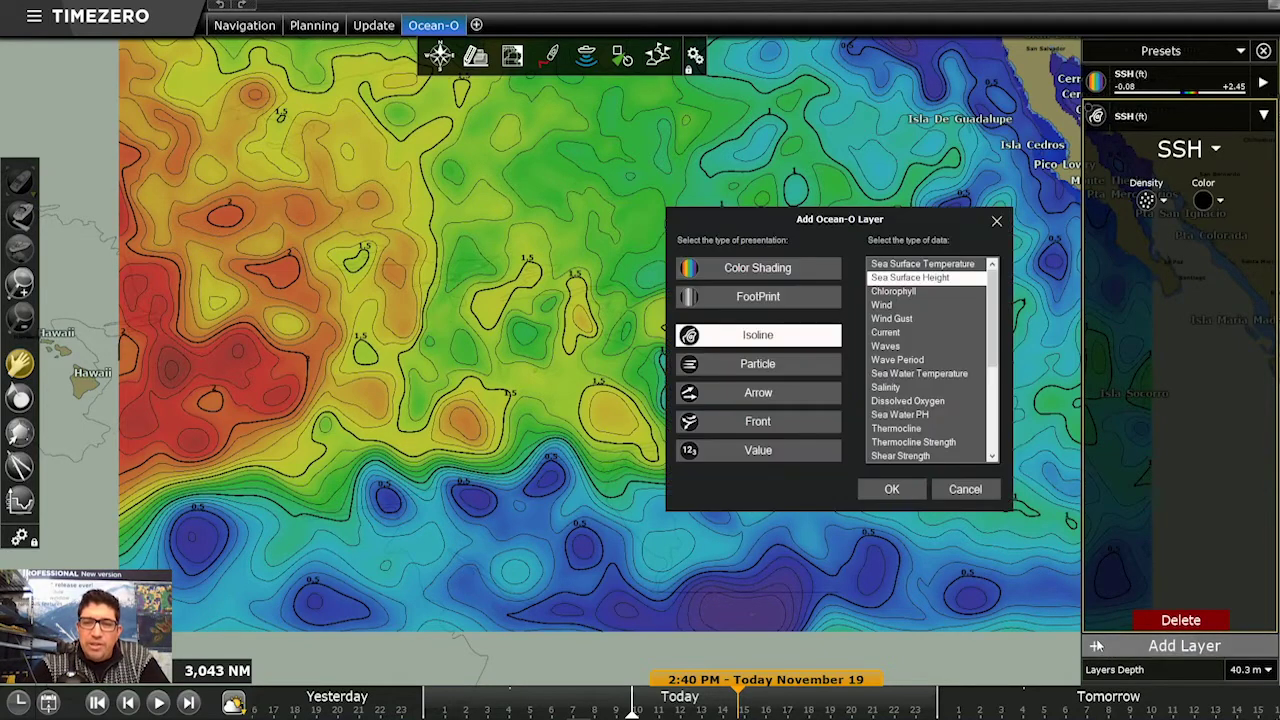
left_click(821, 430)
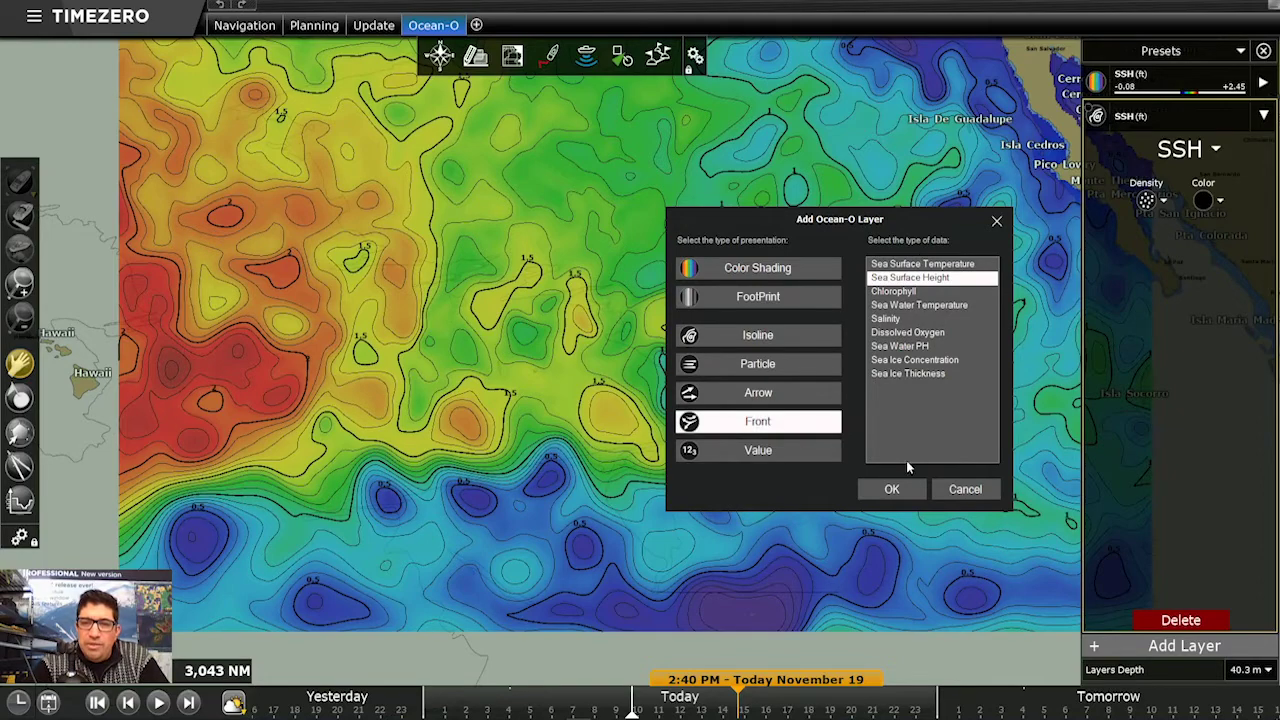
left_click(894, 490)
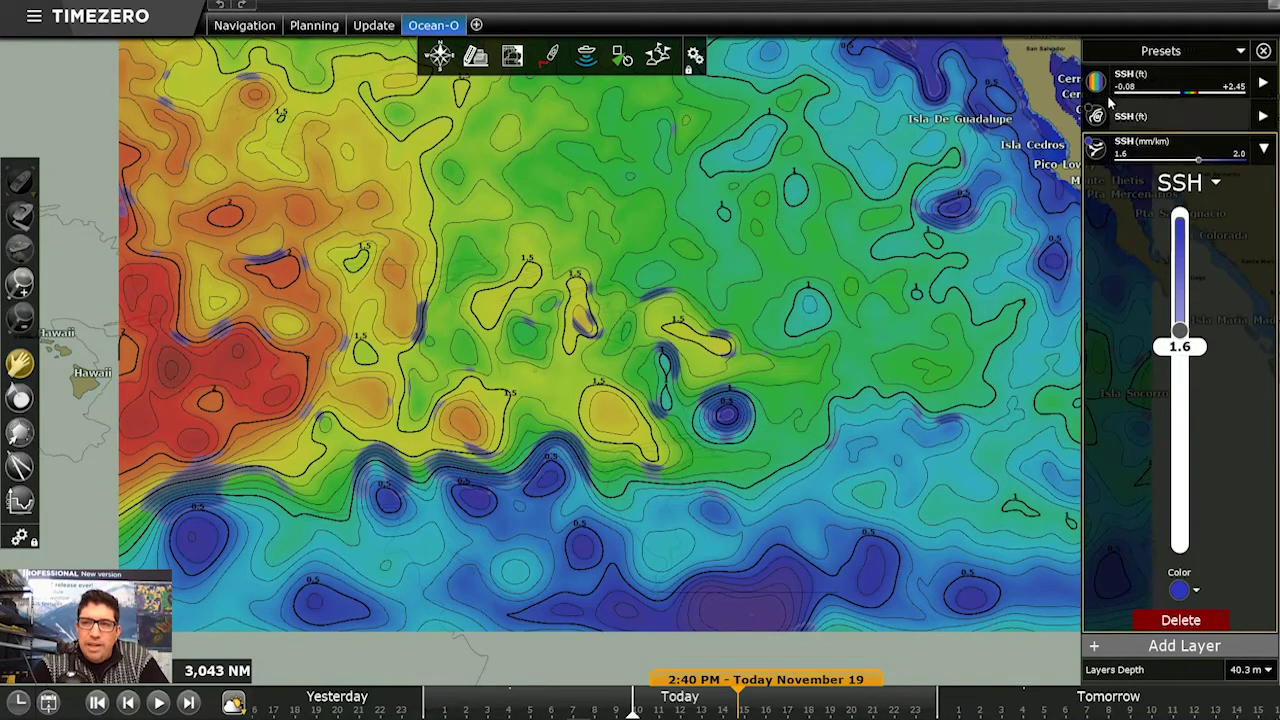
left_click(1096, 82)
mouse_move(1182, 334)
left_mouse_down()
mouse_move(1180, 302)
mouse_move(1184, 406)
mouse_move(1194, 354)
left_mouse_up()
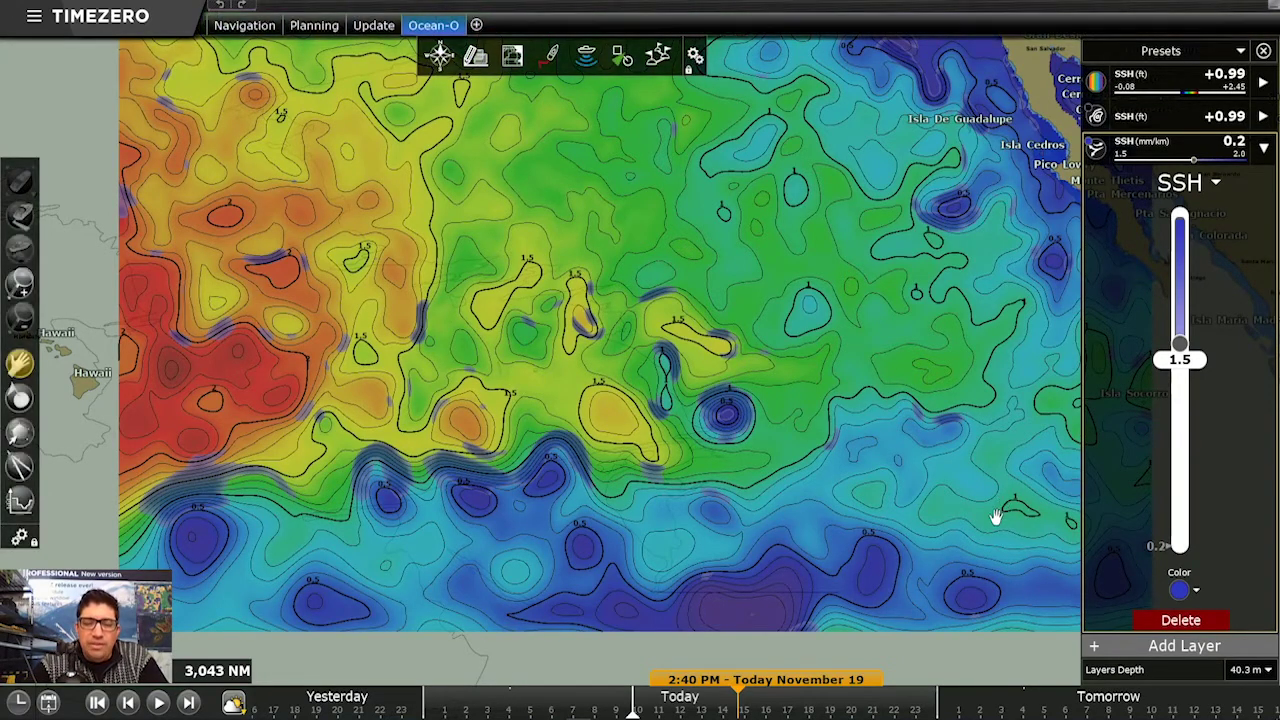
Add a Particle layer showing Current.
left_click(1094, 647)
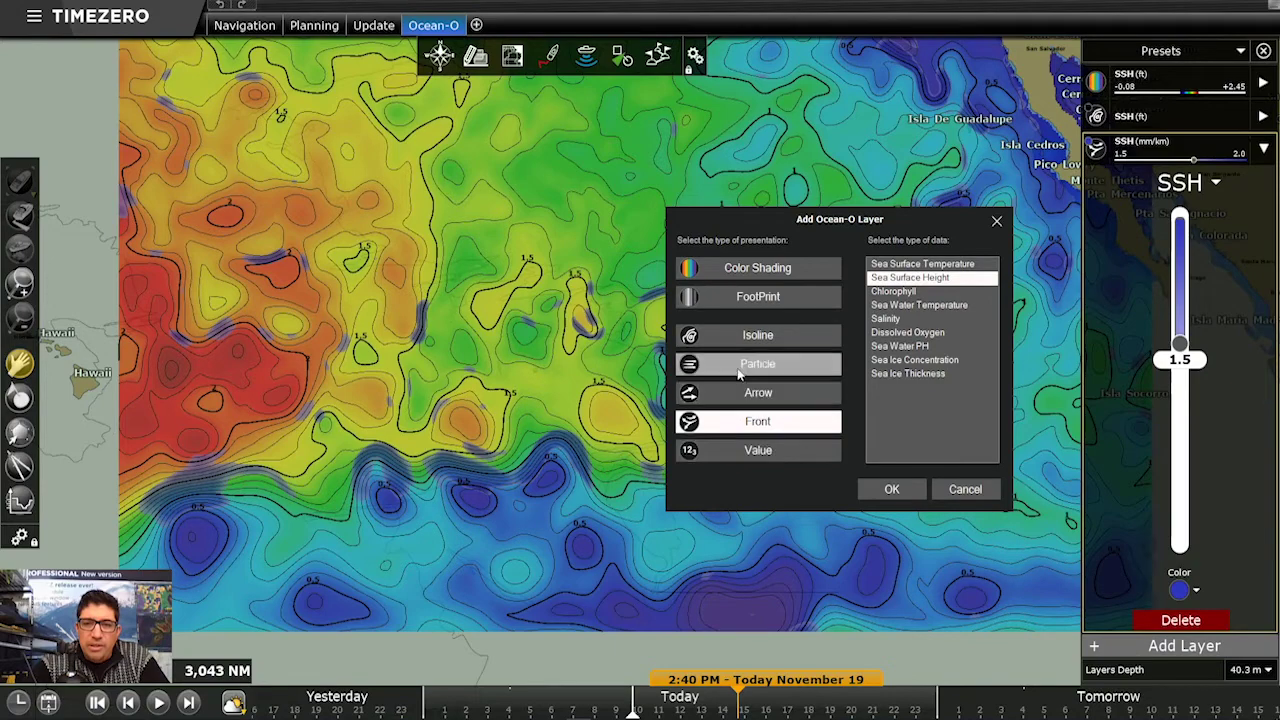
left_click(745, 364)
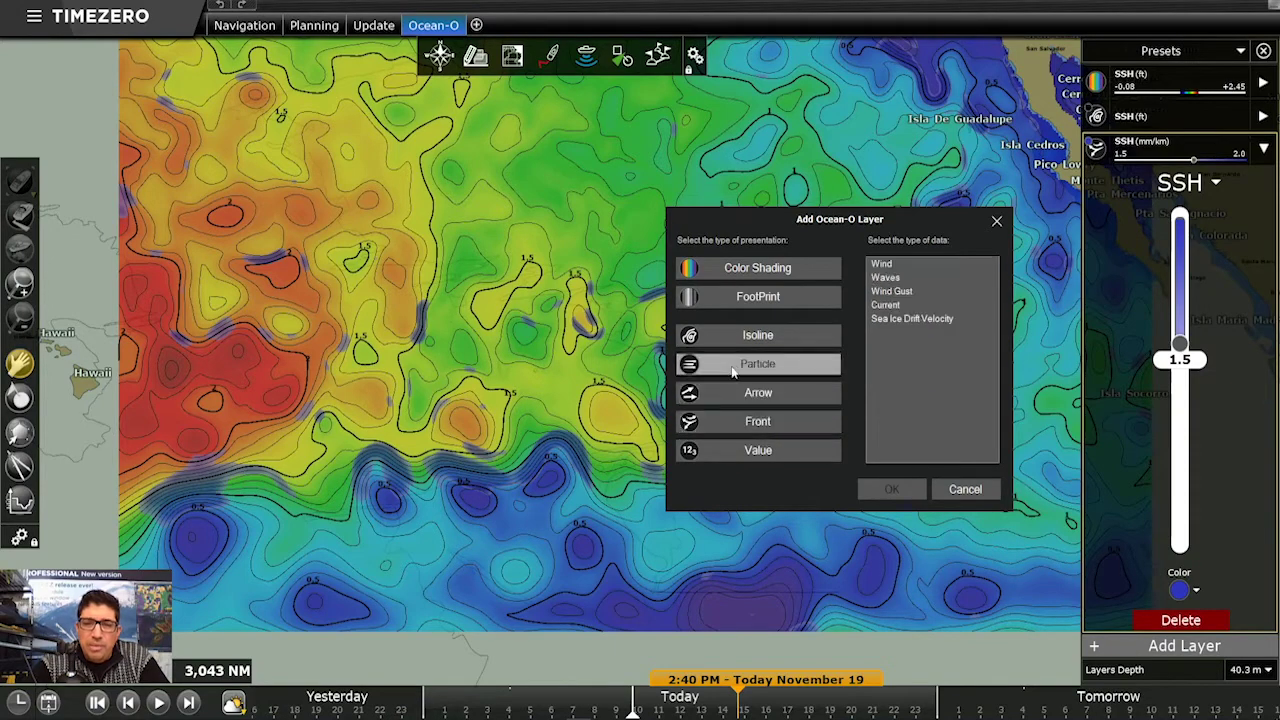
left_click(893, 305)
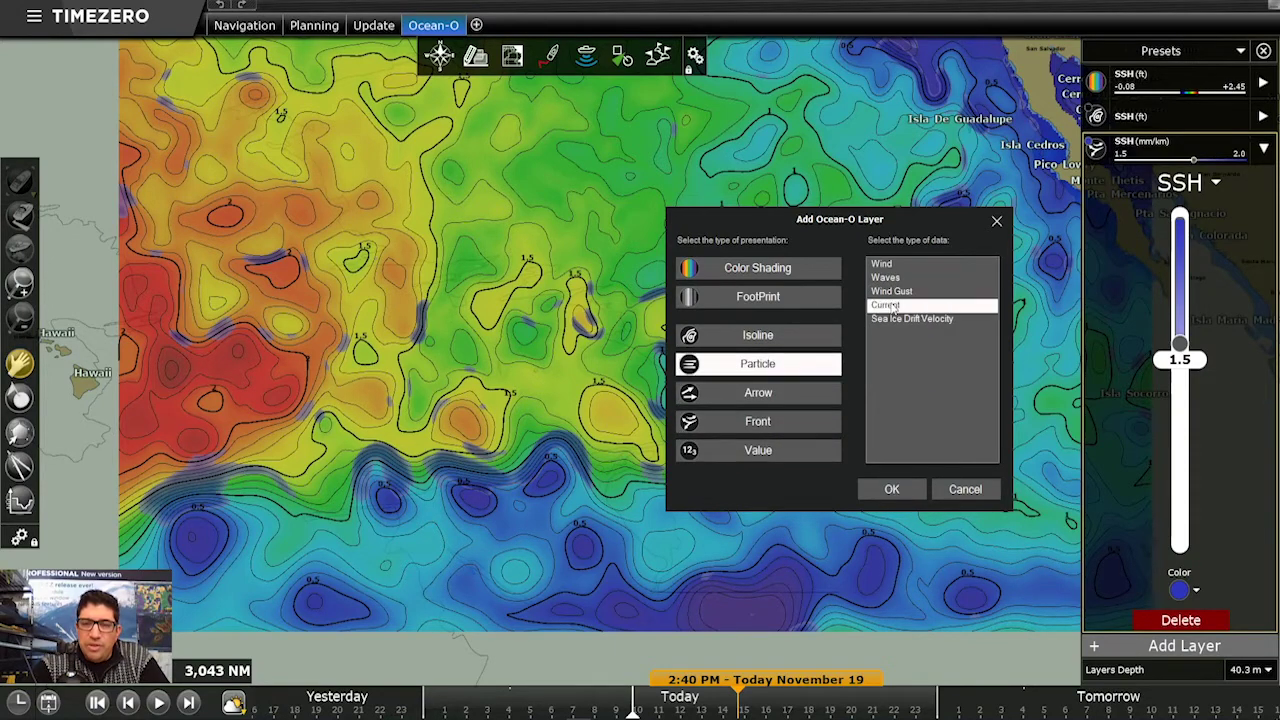
left_click(892, 488)
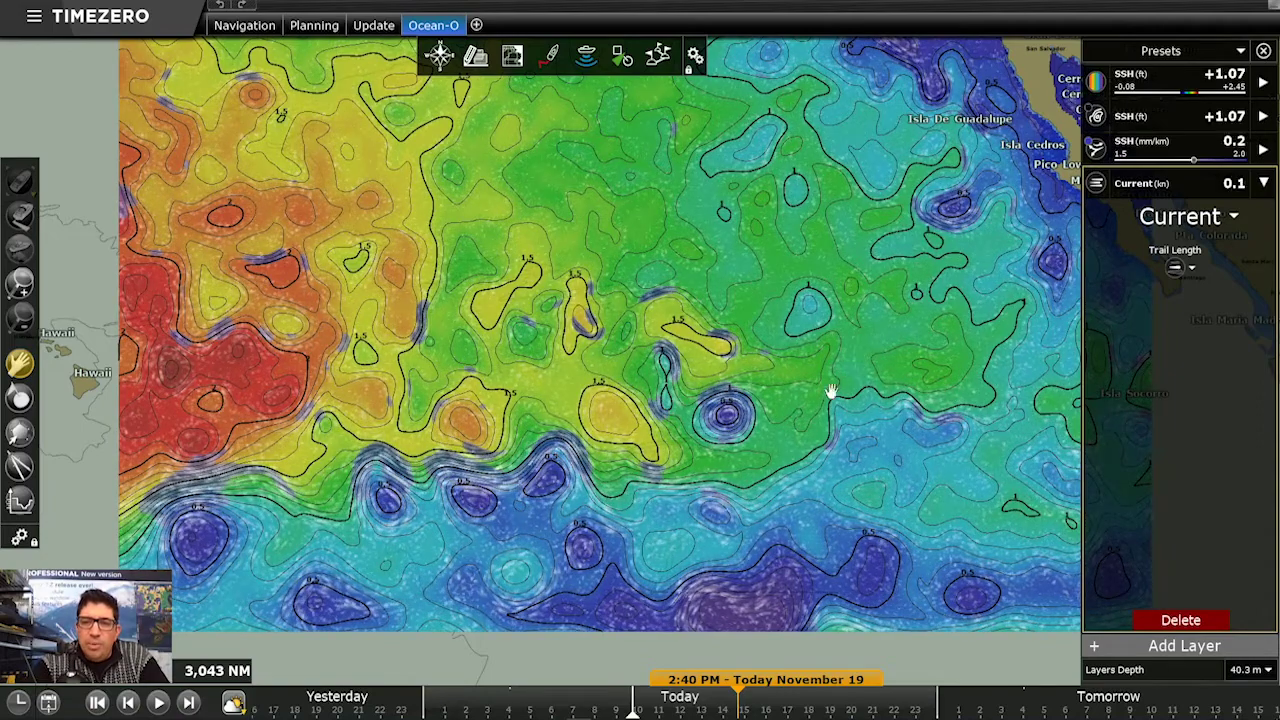
Toggle the Current layer off and on, change its presentation to Arrow, and choose a lower arrow density.
scroll(720, 489, "up", 2)
left_click(1095, 184)
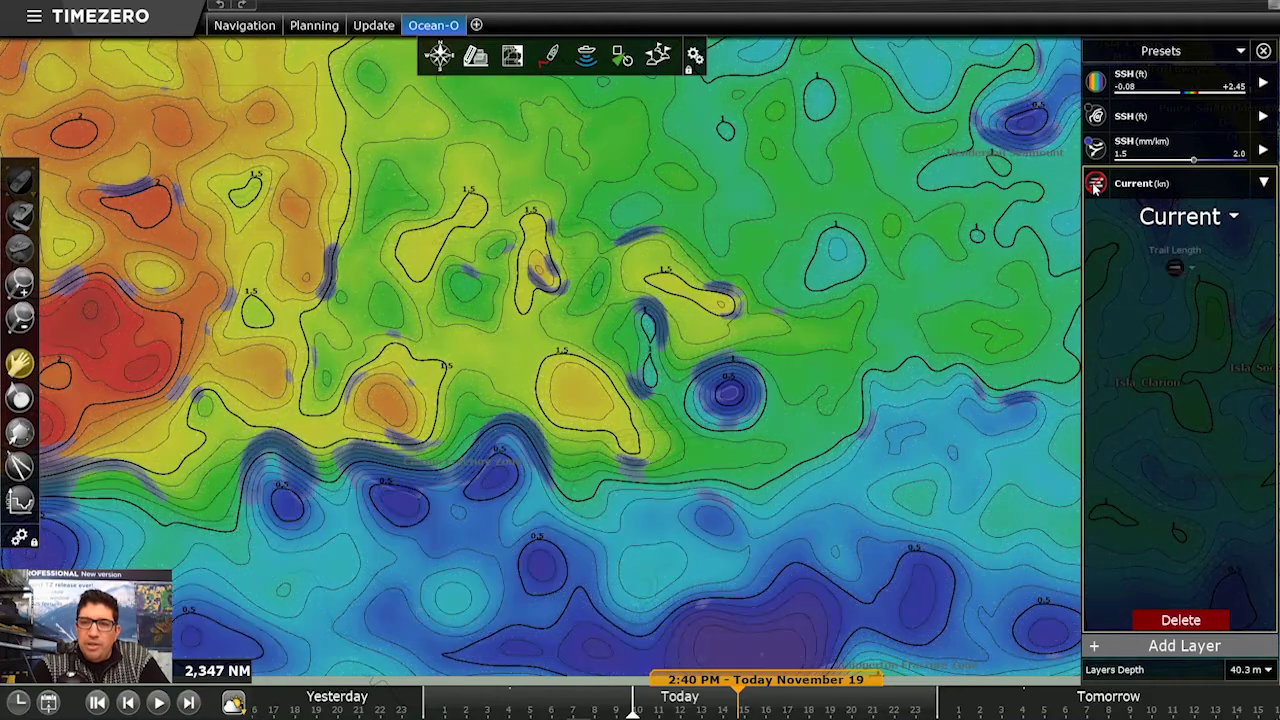
left_click(1096, 185)
left_click(1096, 186)
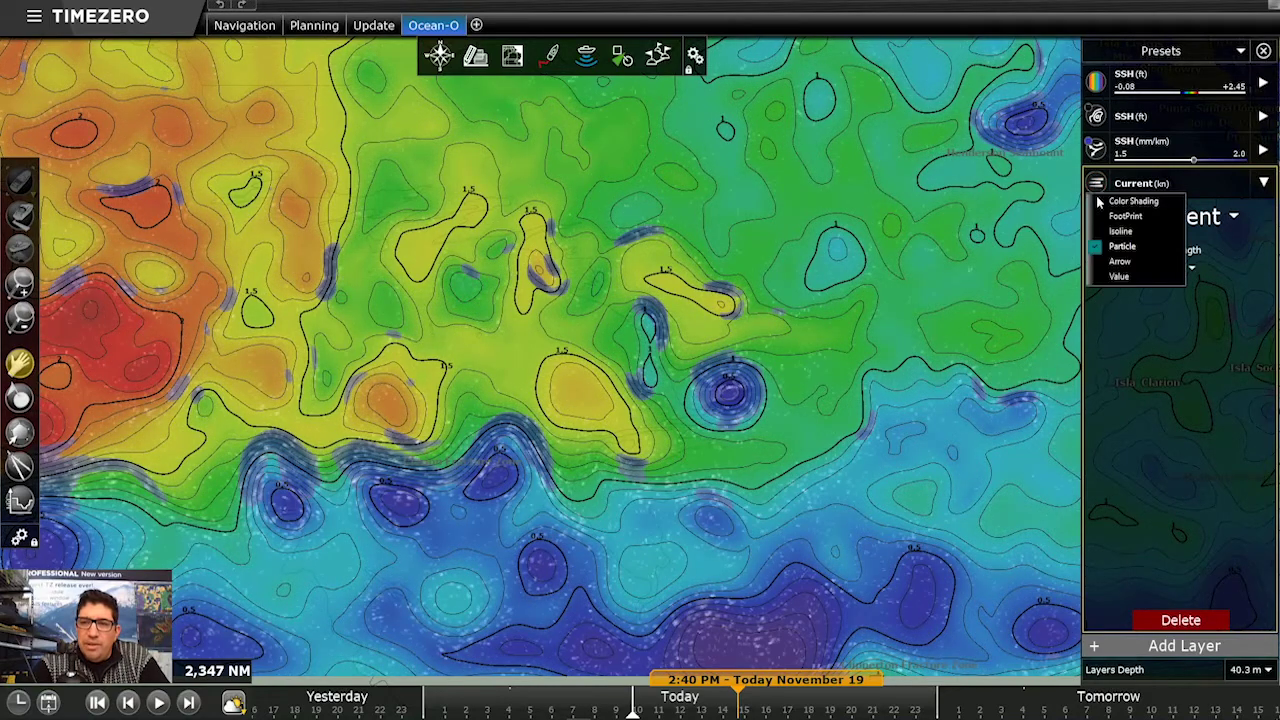
left_click(1114, 270)
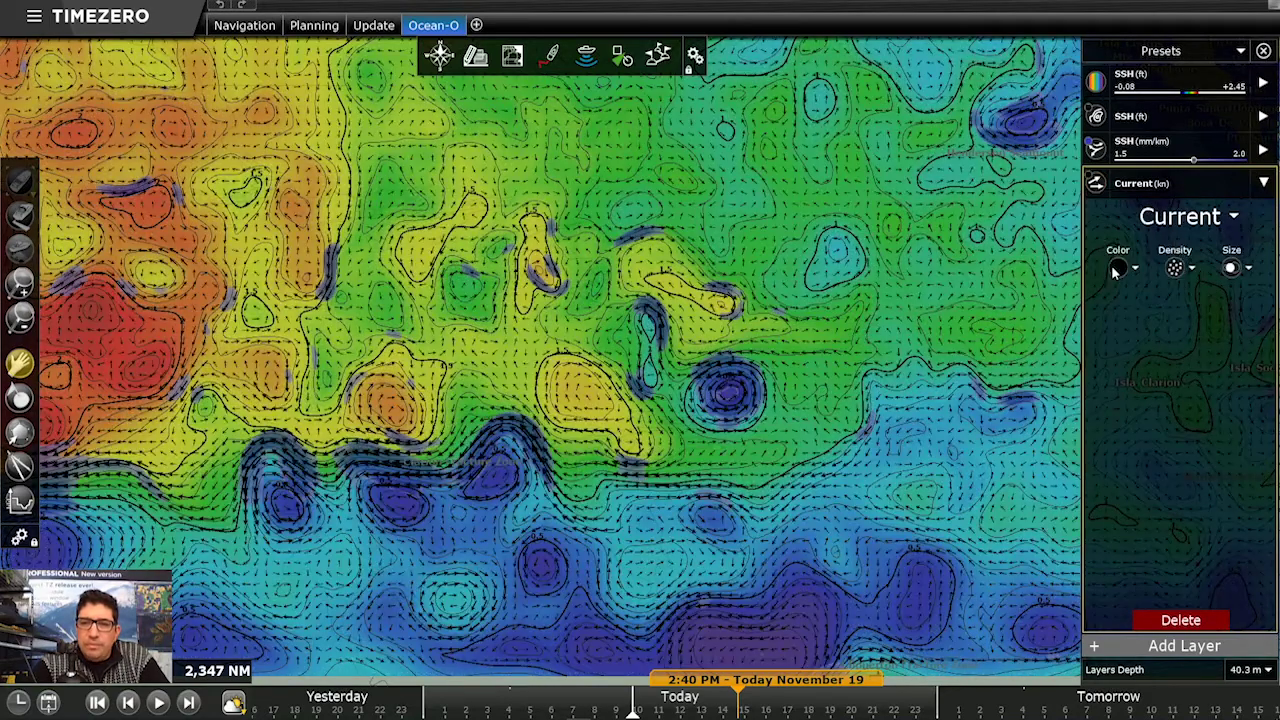
left_click(1177, 272)
left_click(1172, 286)
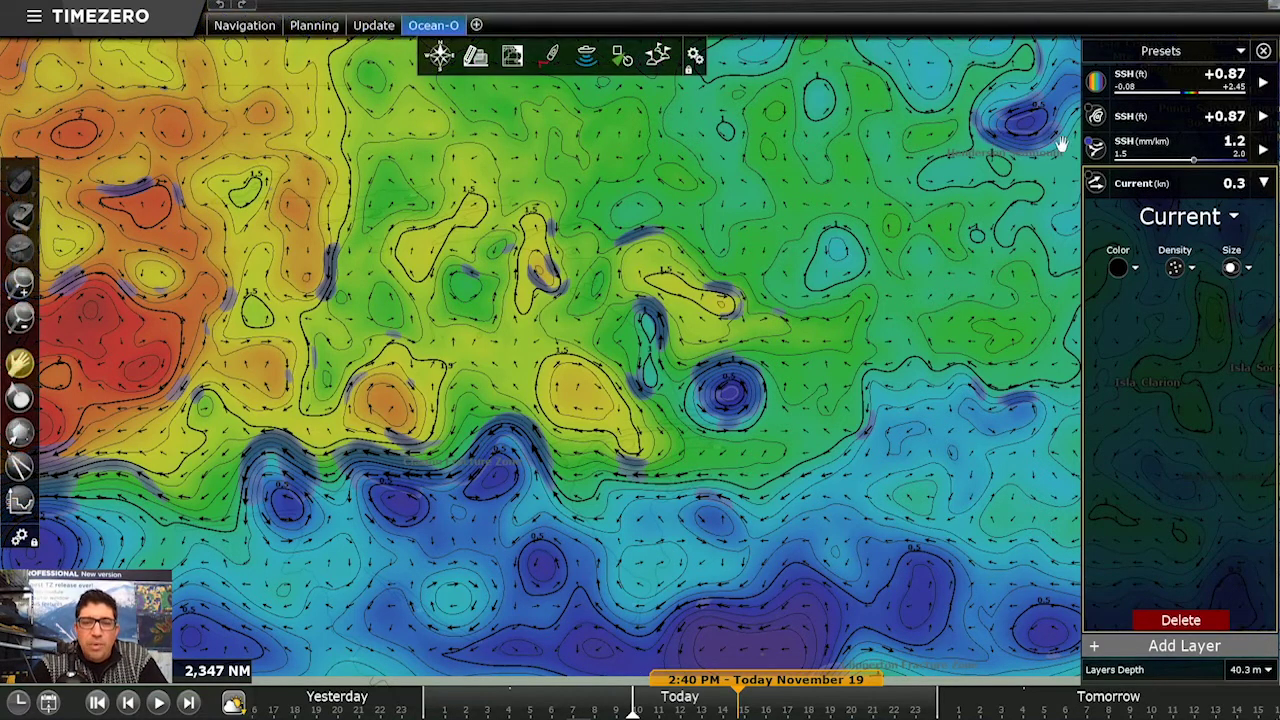
Hide the SSH color shading and isoline layers, and add a Color Shading layer showing Sea Water Temperature.
left_click(1097, 84)
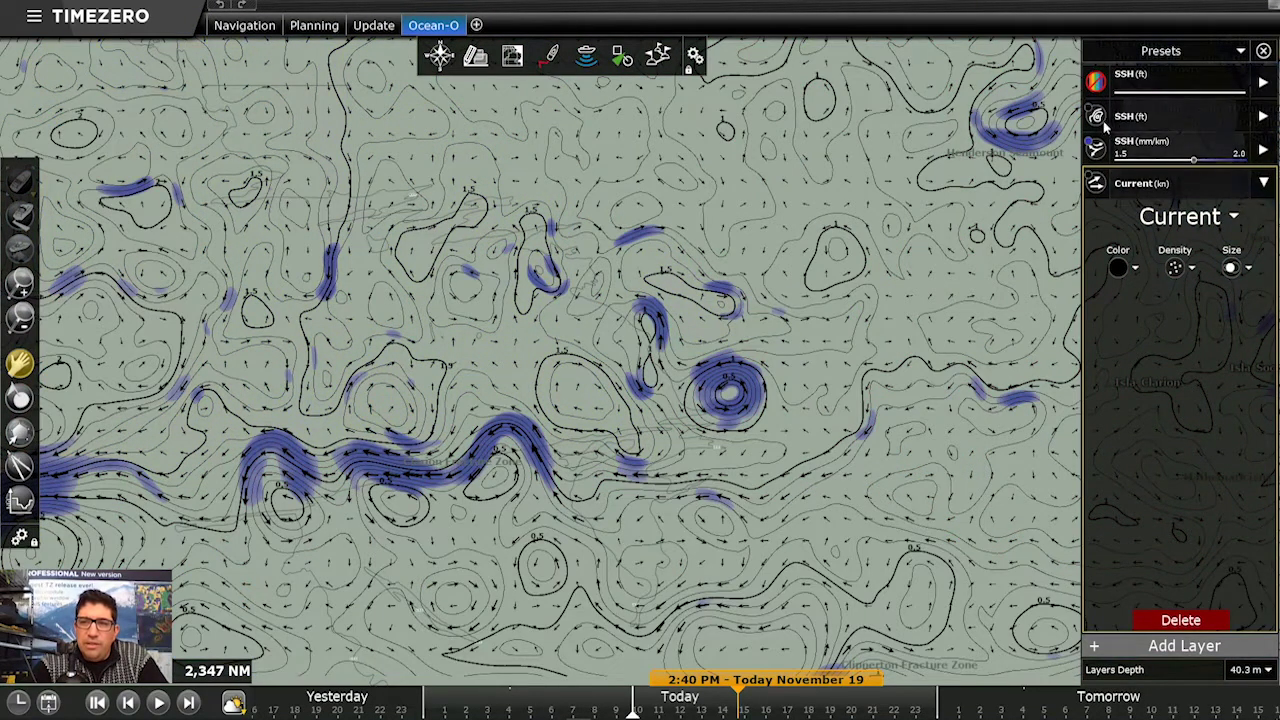
left_click(1097, 116)
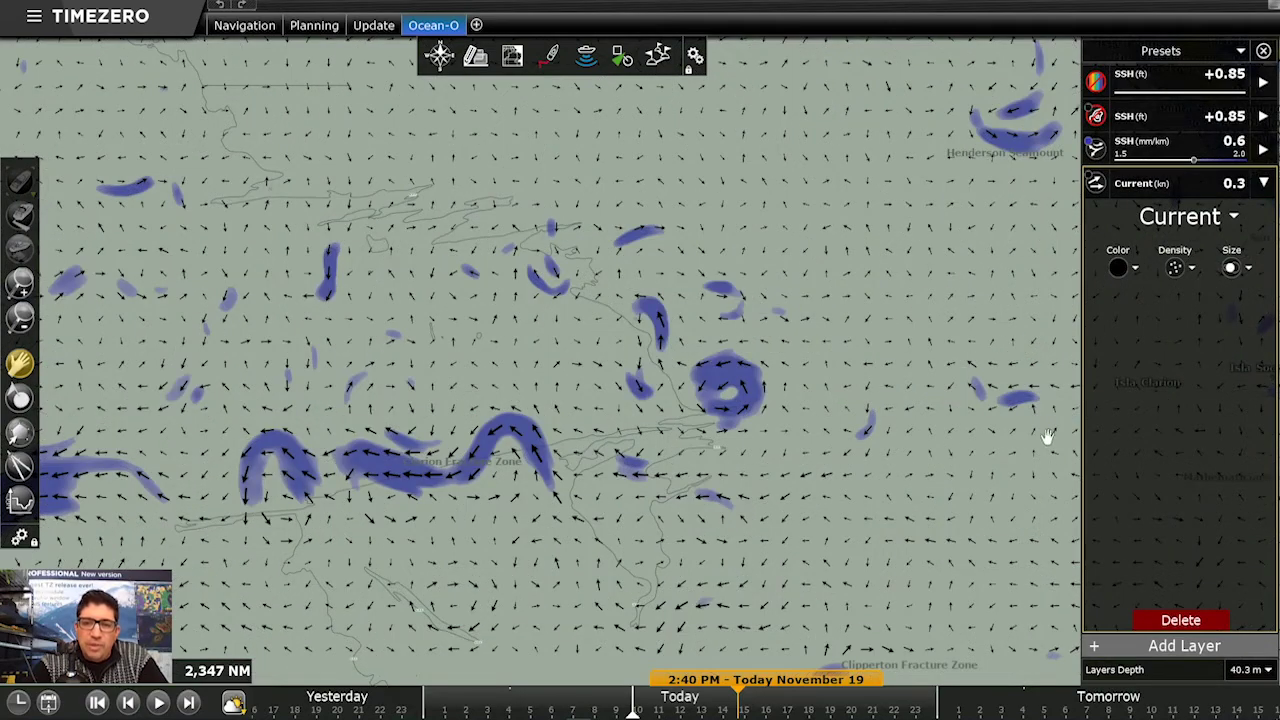
left_click(1120, 646)
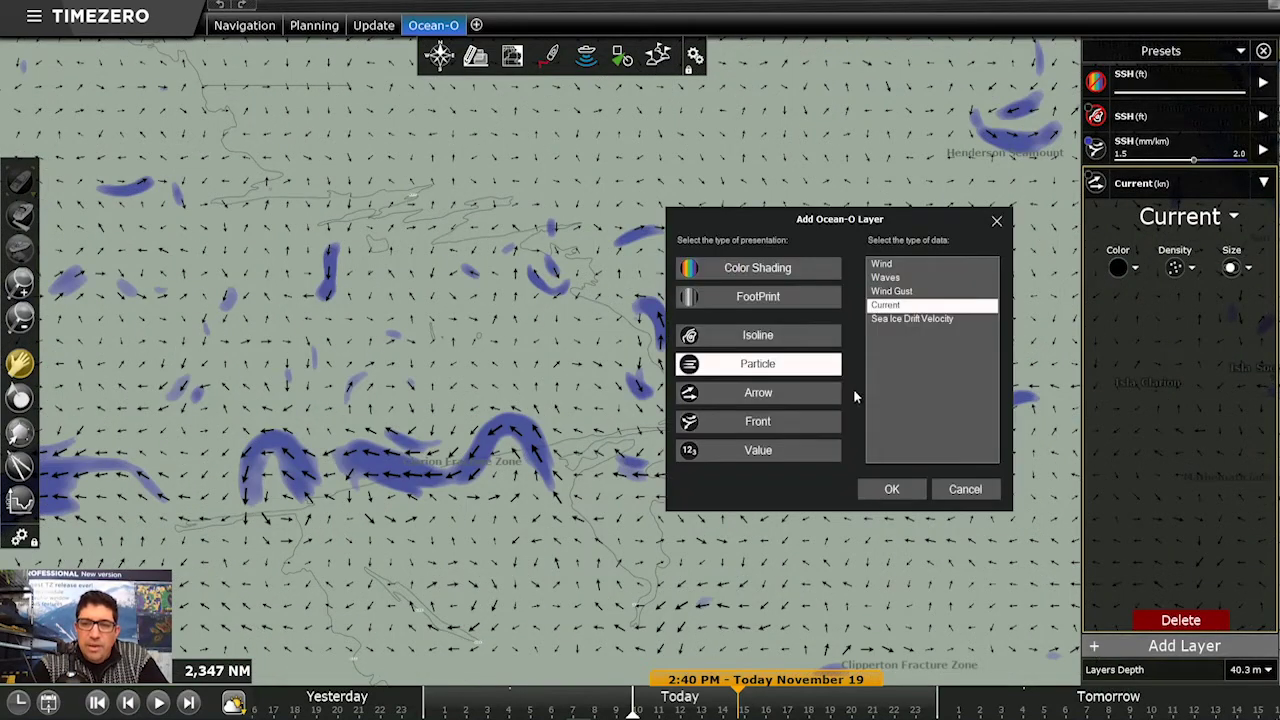
left_click(781, 276)
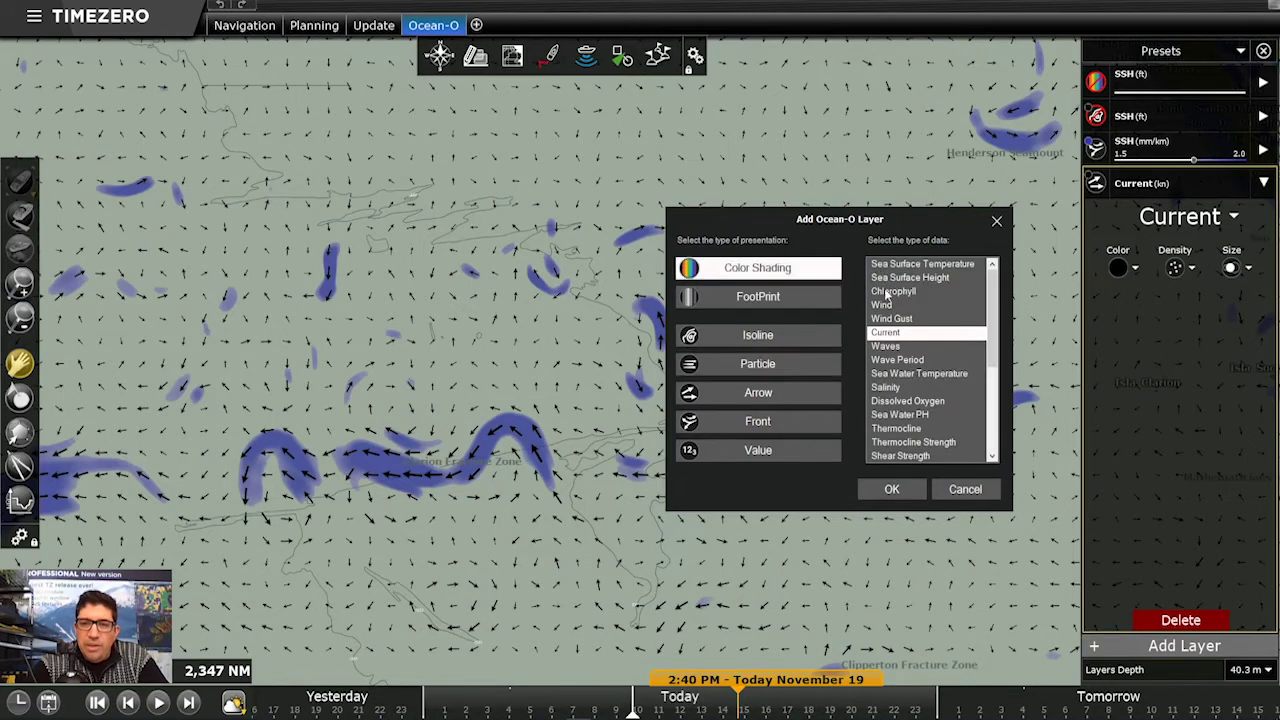
left_click(895, 374)
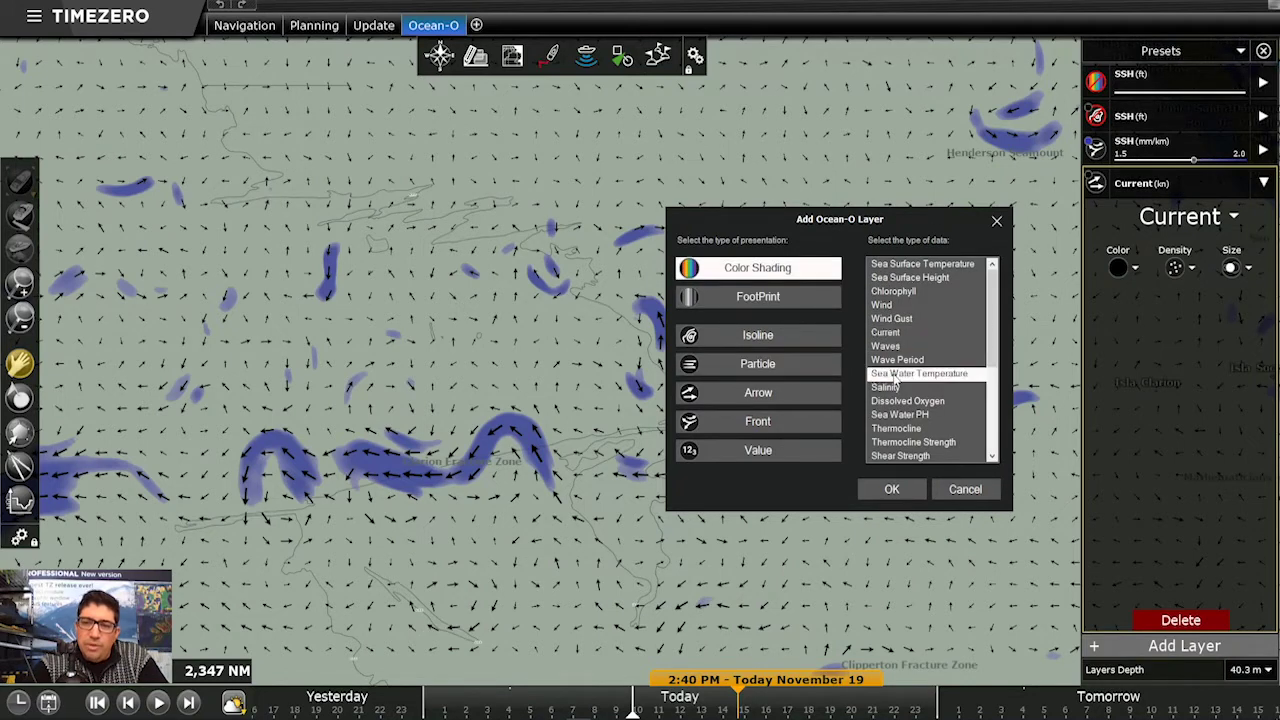
left_click(892, 491)
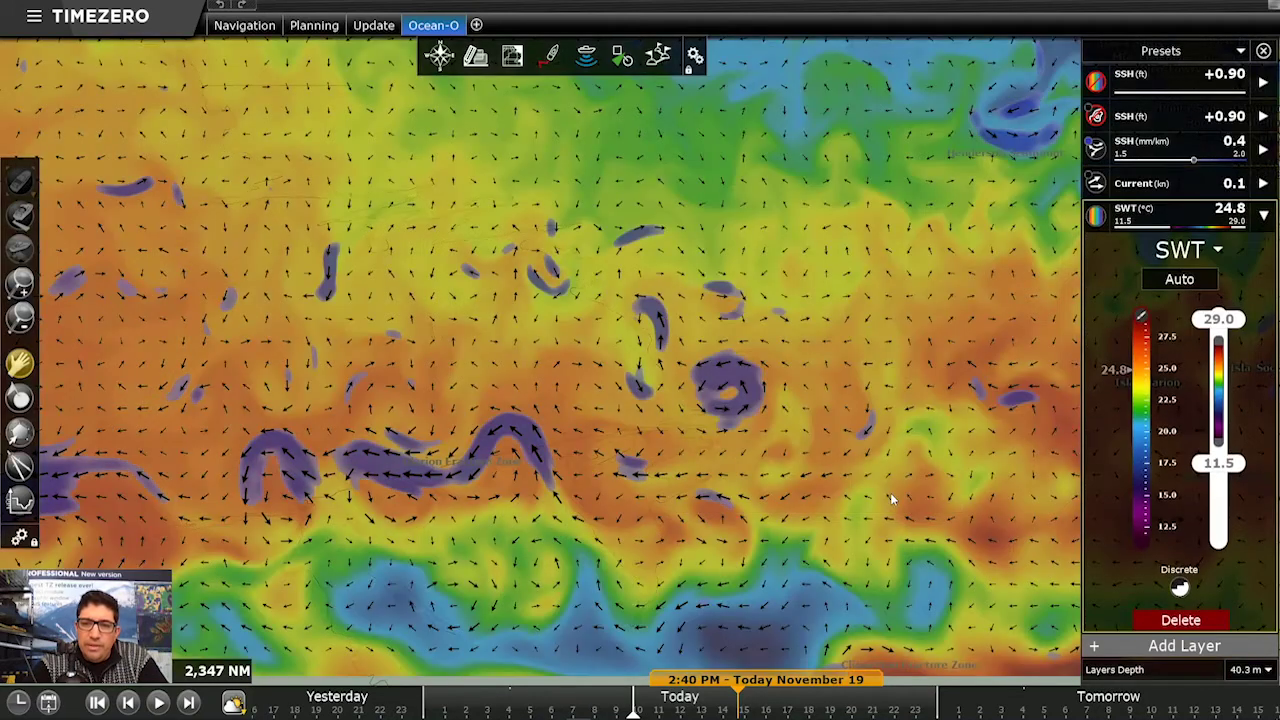
Compare the Sea Water Temperature layer at 14 m depth with 40 m, finishing on a Layers Depth of 40 m.
left_click(1247, 670)
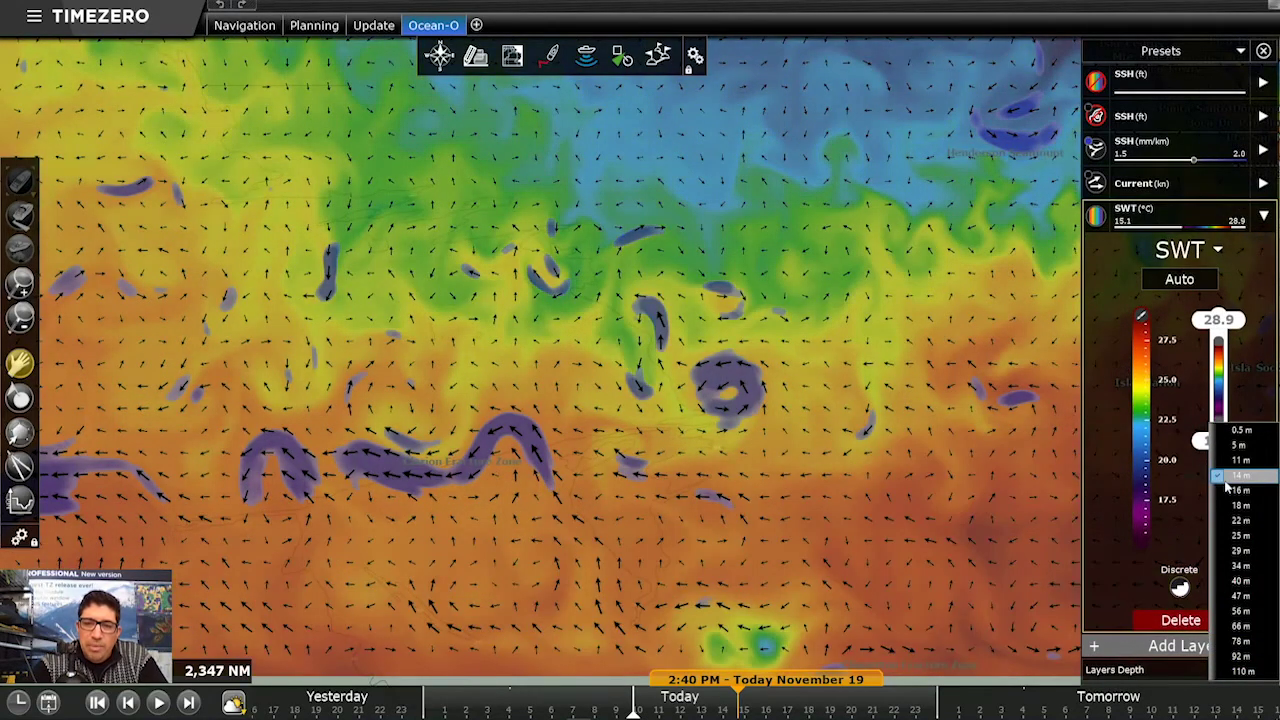
left_click(1246, 584)
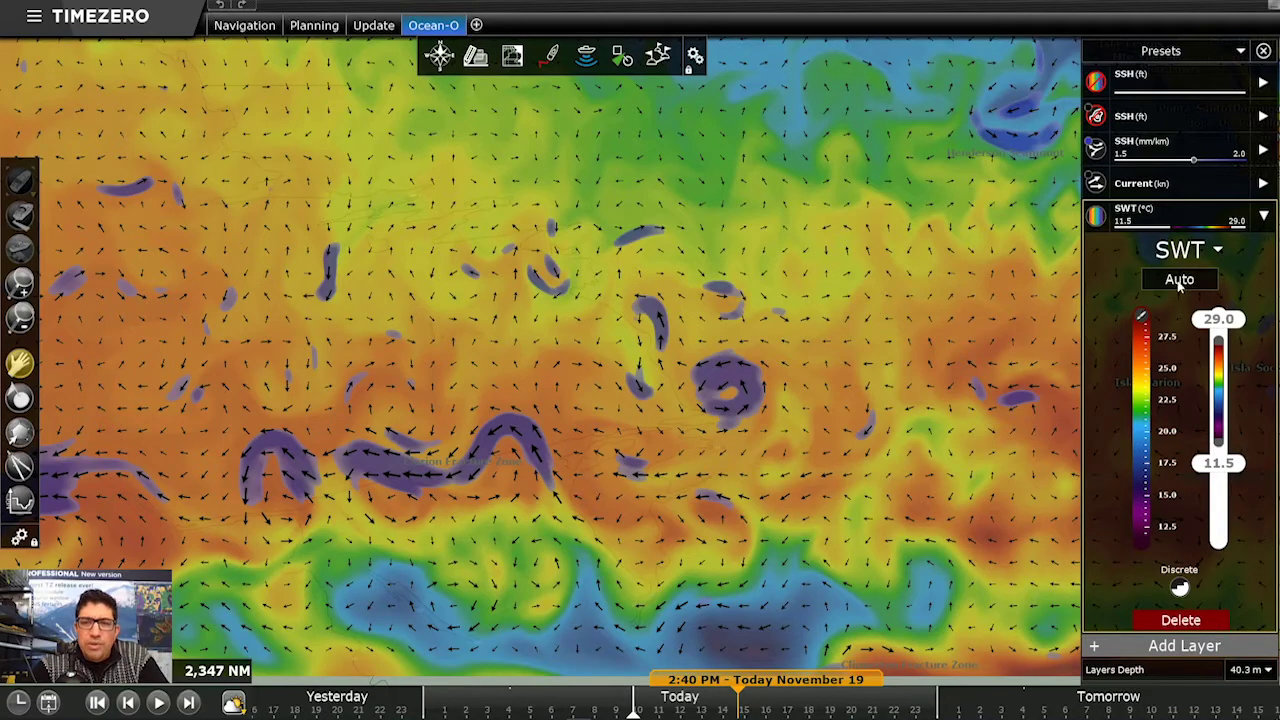
scroll(909, 280, "down", 3)
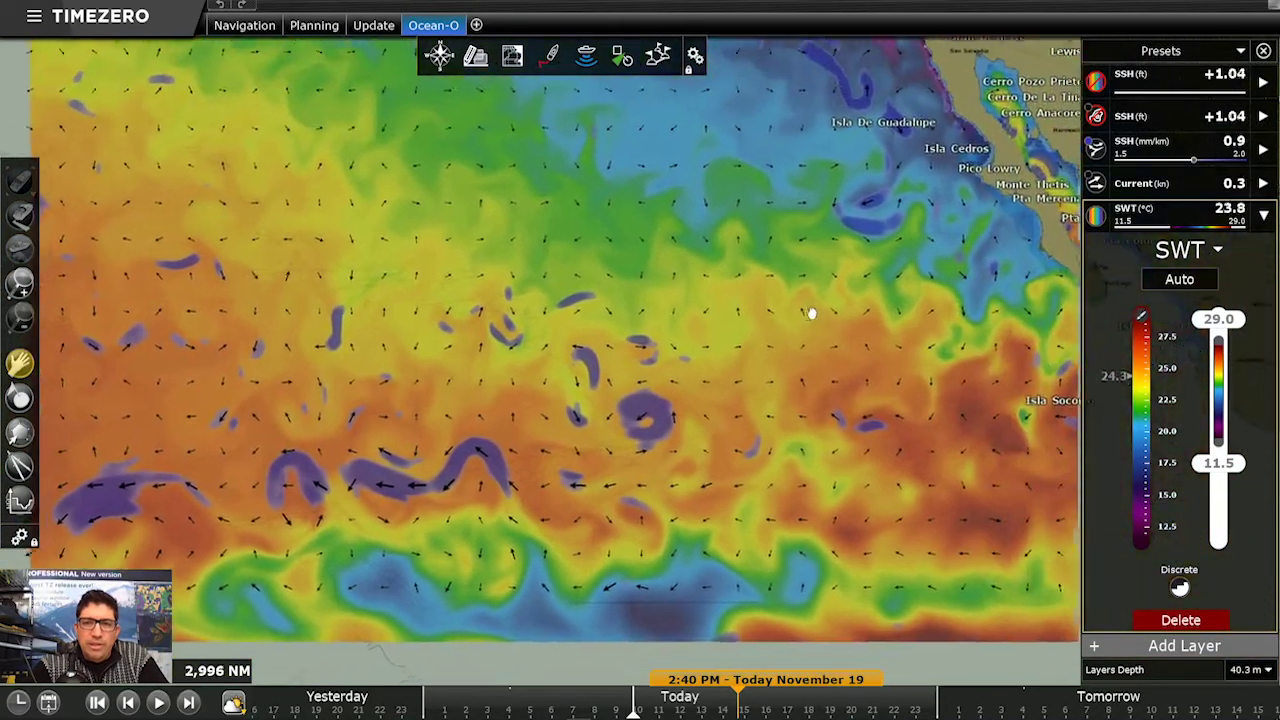
left_click_drag(811, 313, 794, 323)
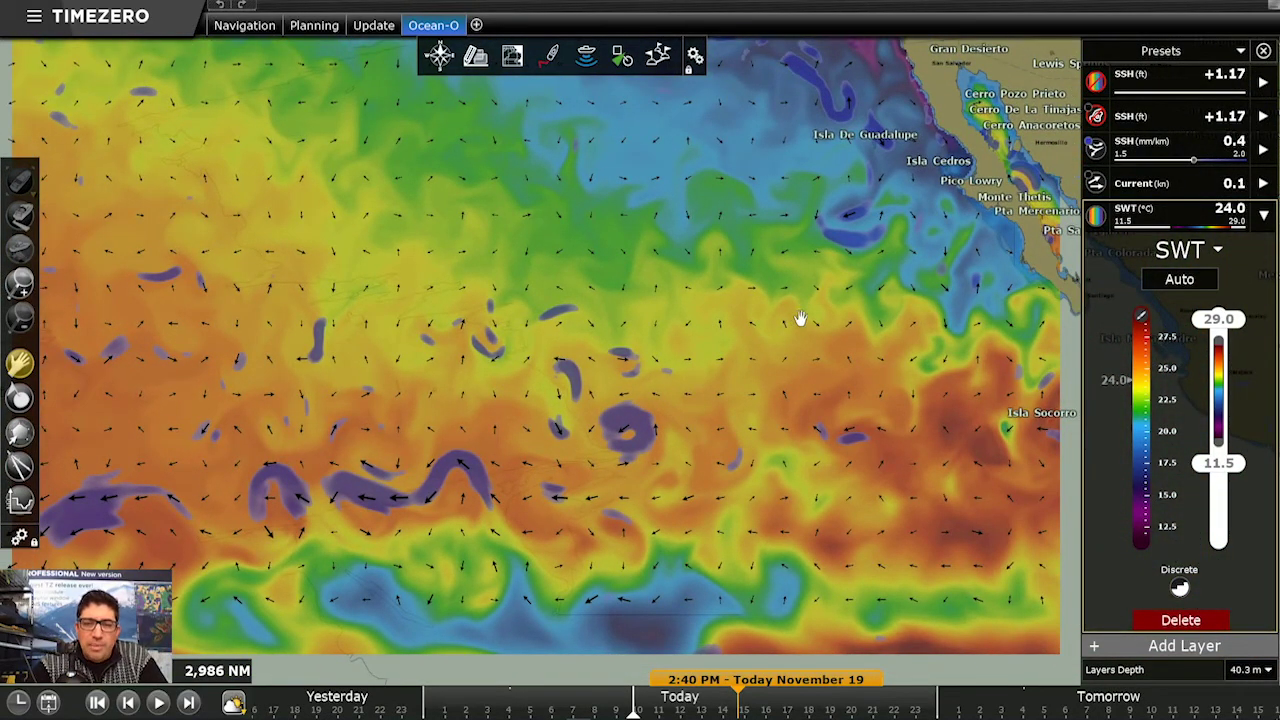
Switch the Sea Water Temperature color range to manual, with a maximum of 25.5 °C and a minimum of 21 °C.
left_click(1190, 279)
left_click_drag(1219, 326, 1219, 355)
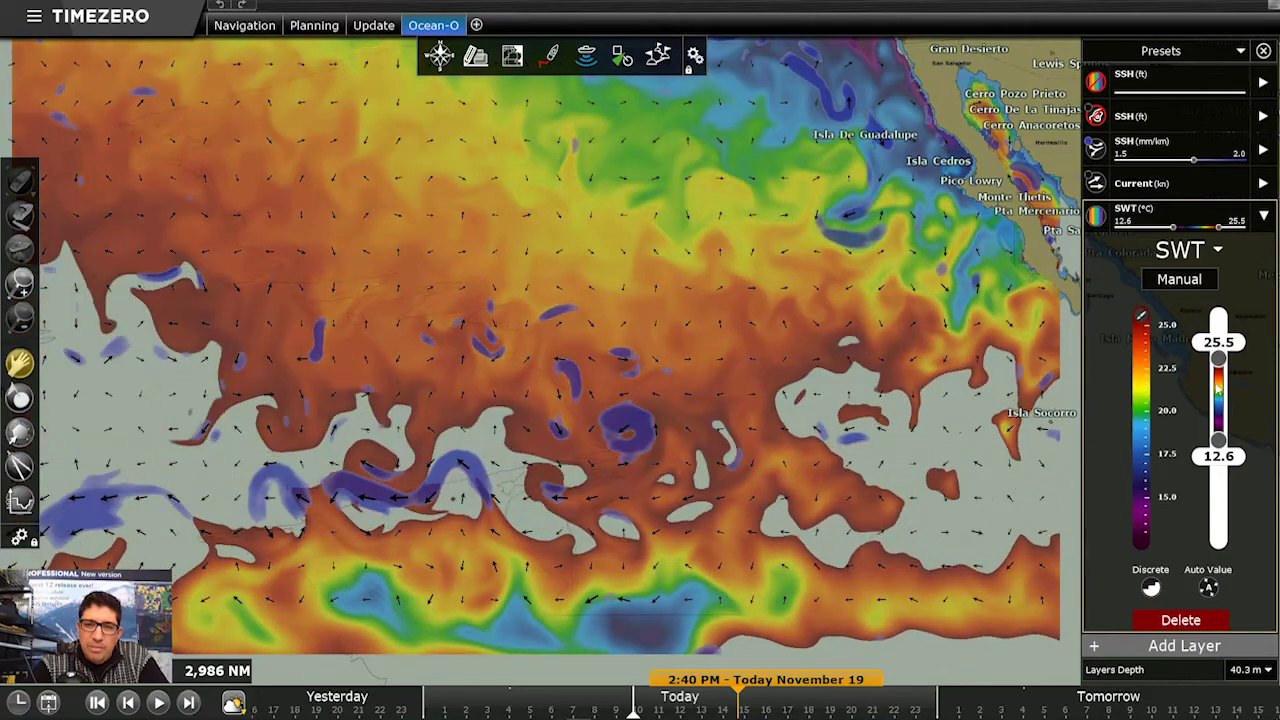
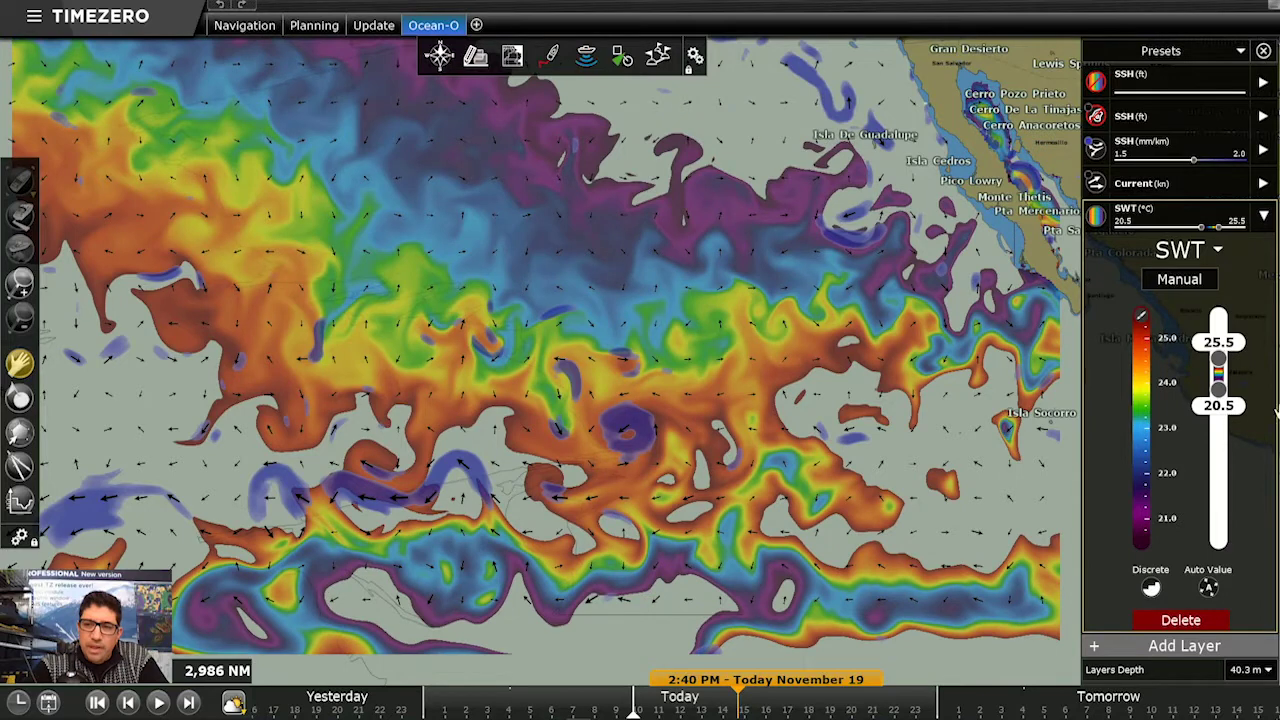
double_click(1226, 413)
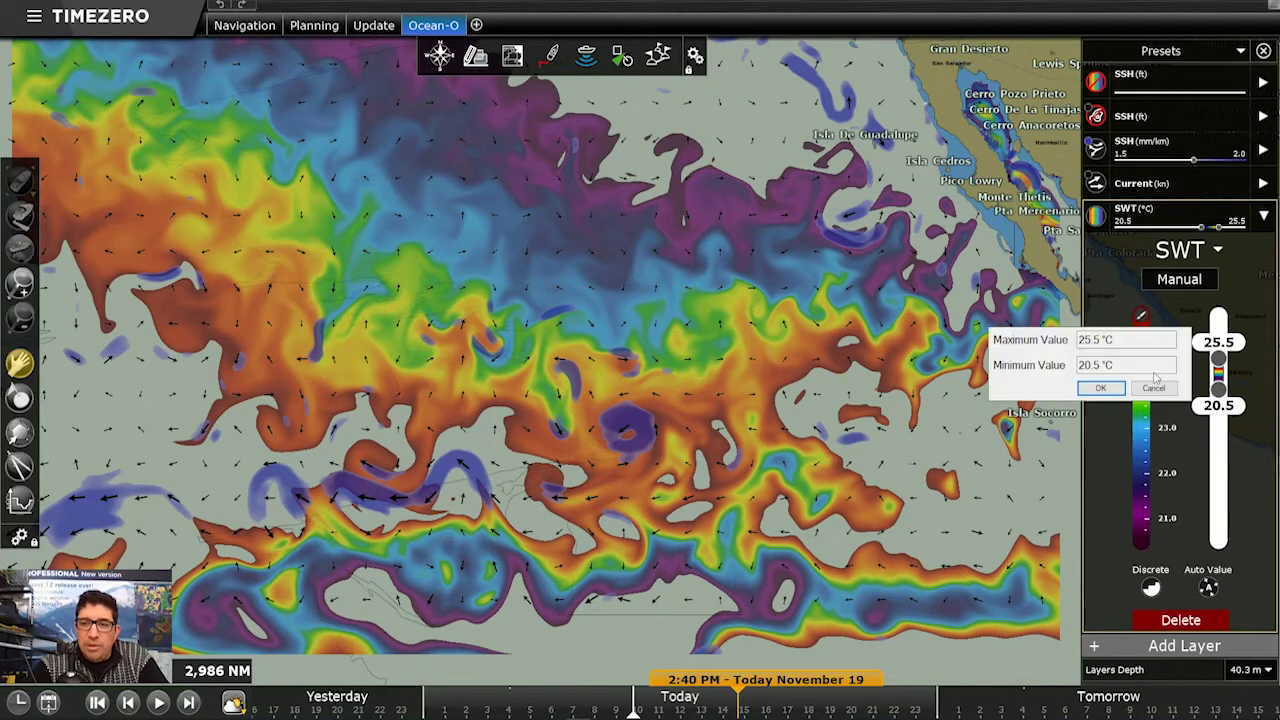
left_click_drag(1099, 365, 1061, 366)
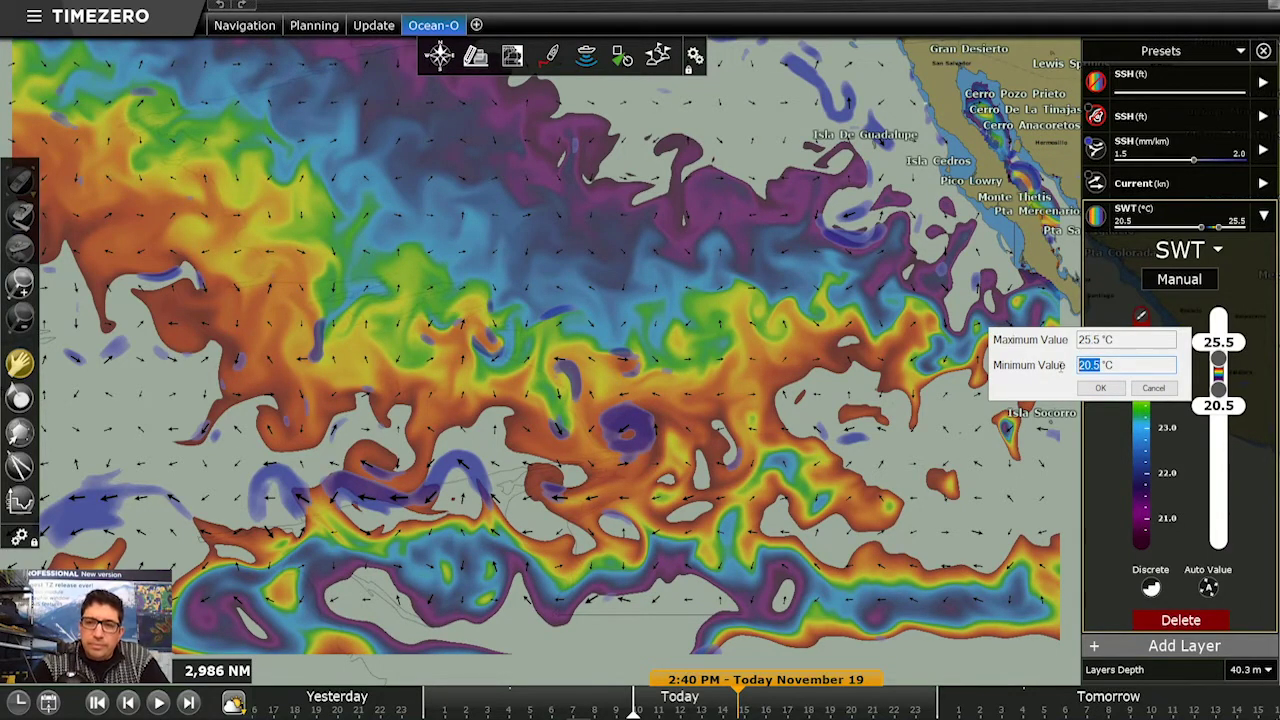
type("21")
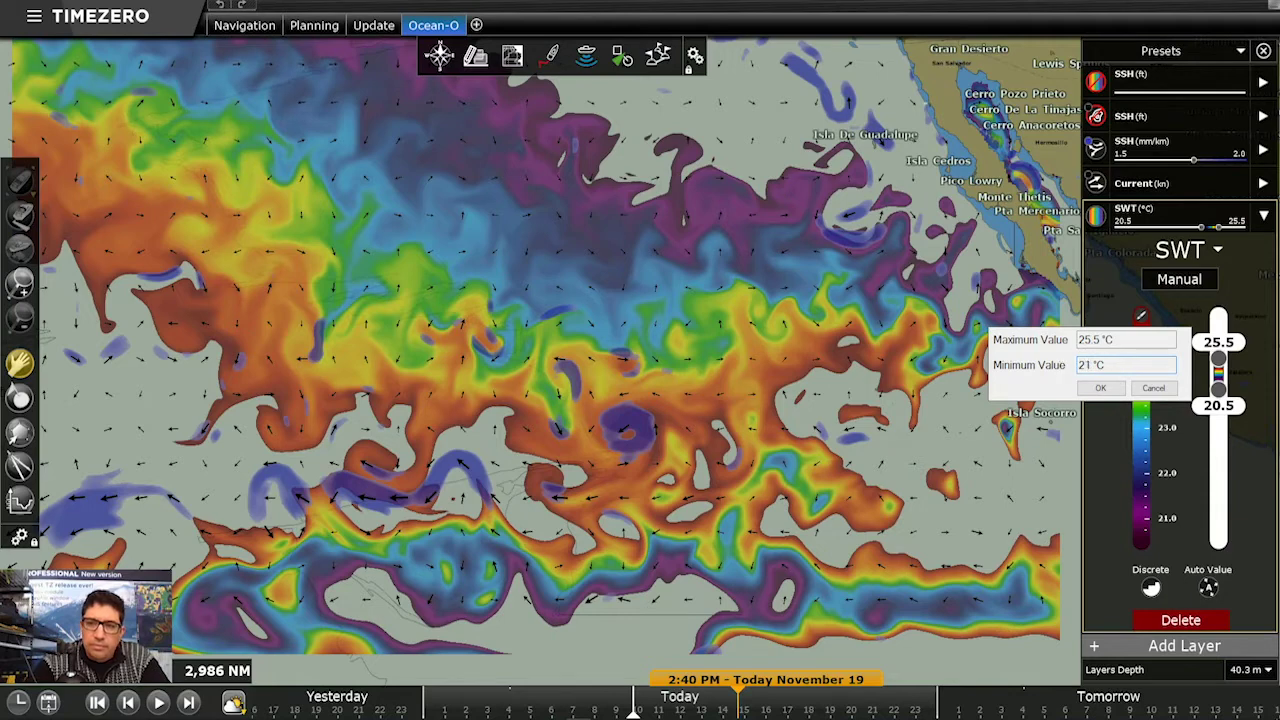
left_click(1097, 388)
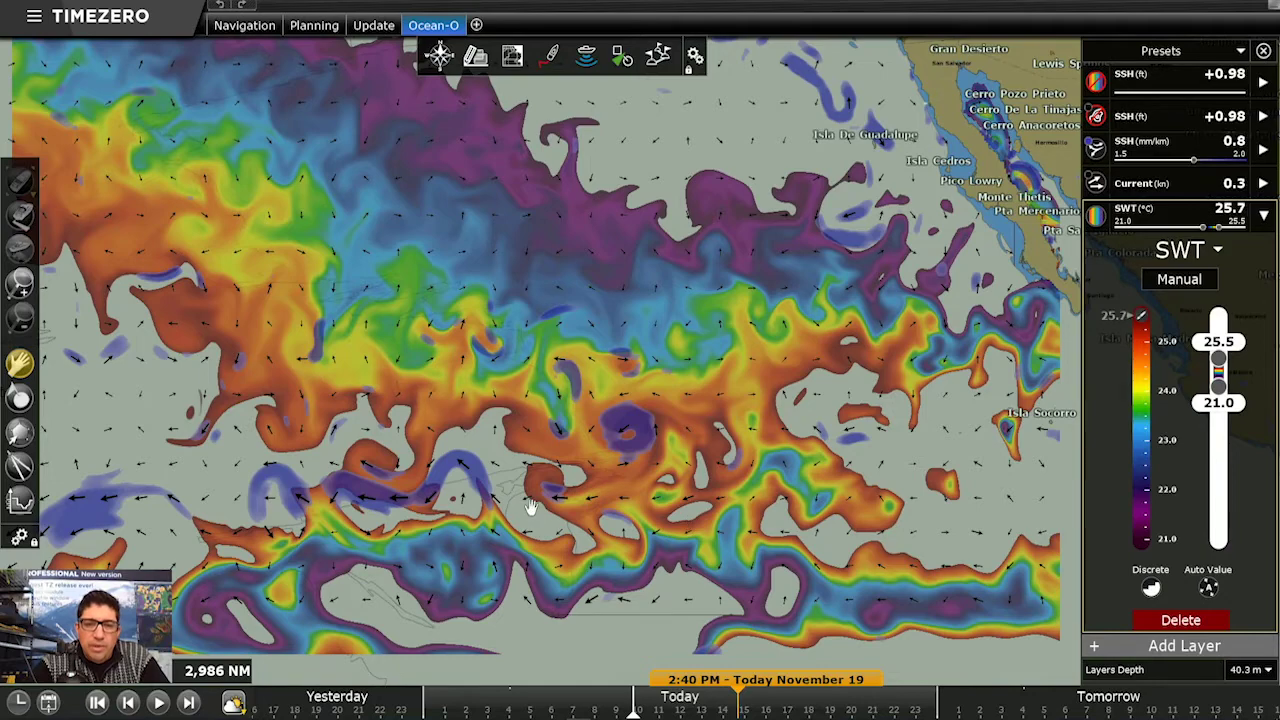
Open the depth profile of sea water temperature and current for a spot on the wavy blue front band with strong westward current.
scroll(433, 507, "up", 3)
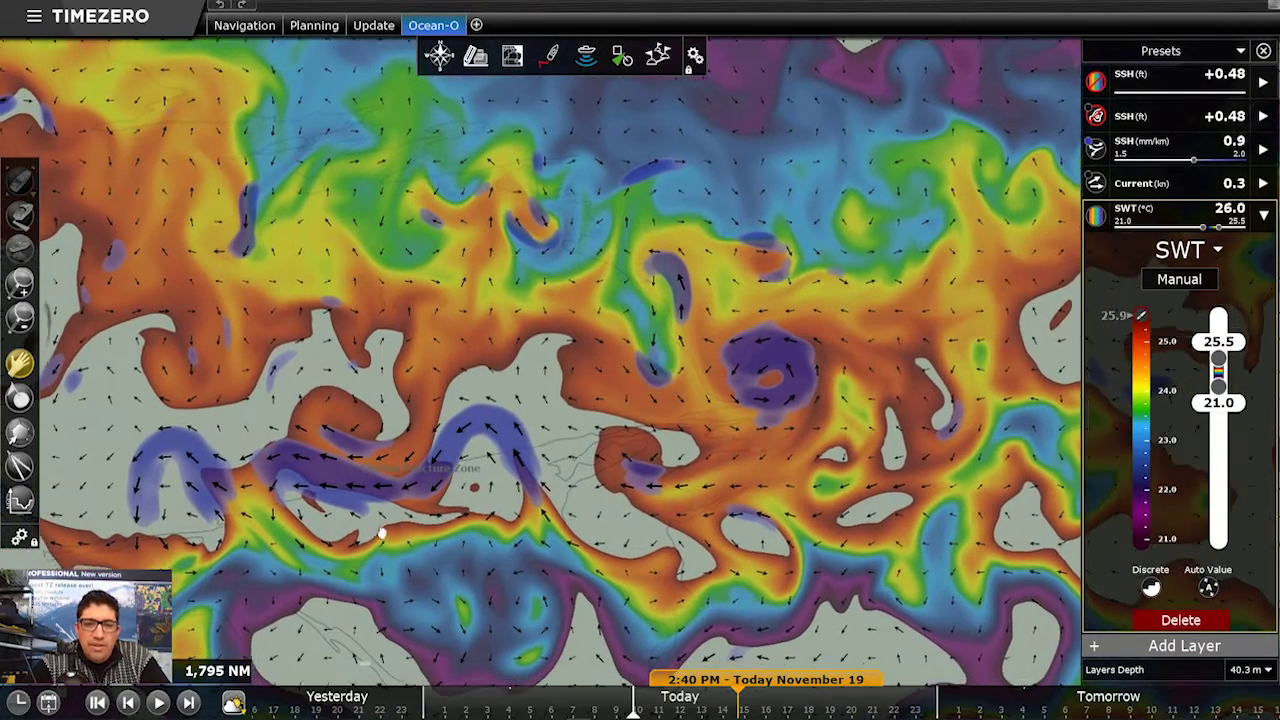
left_click_drag(380, 528, 459, 463)
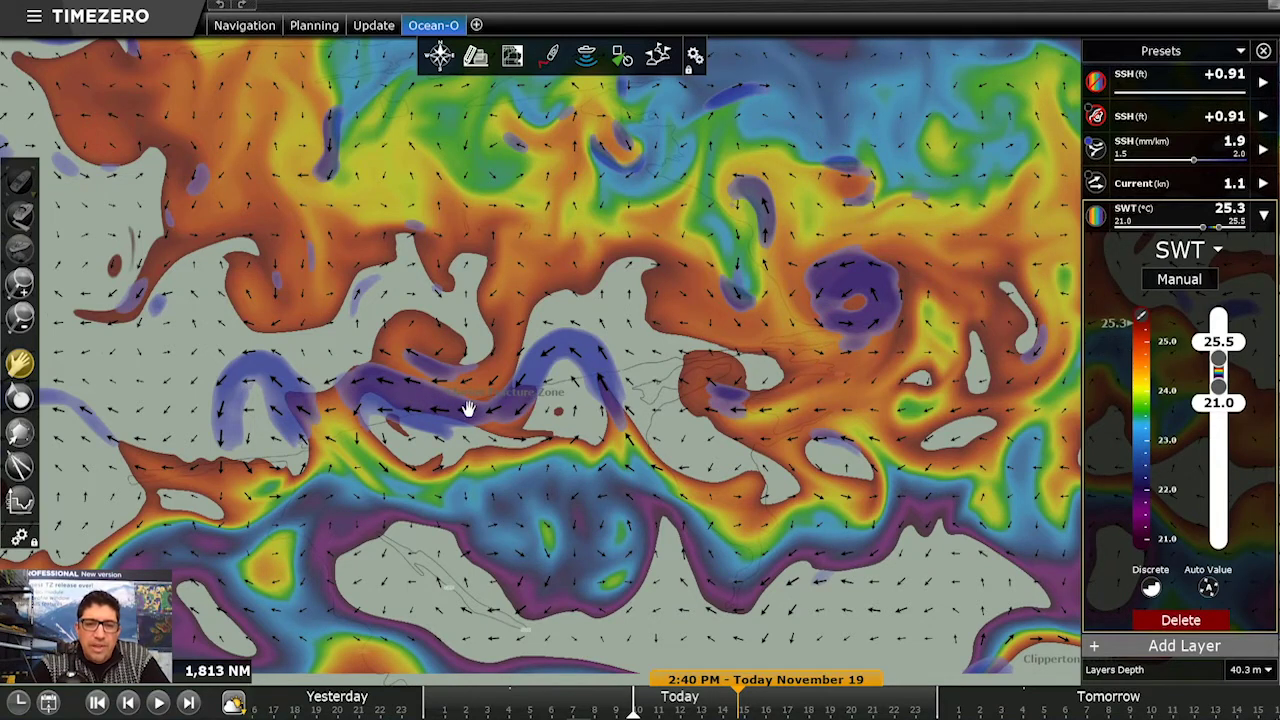
right_click(826, 305)
left_click(861, 411)
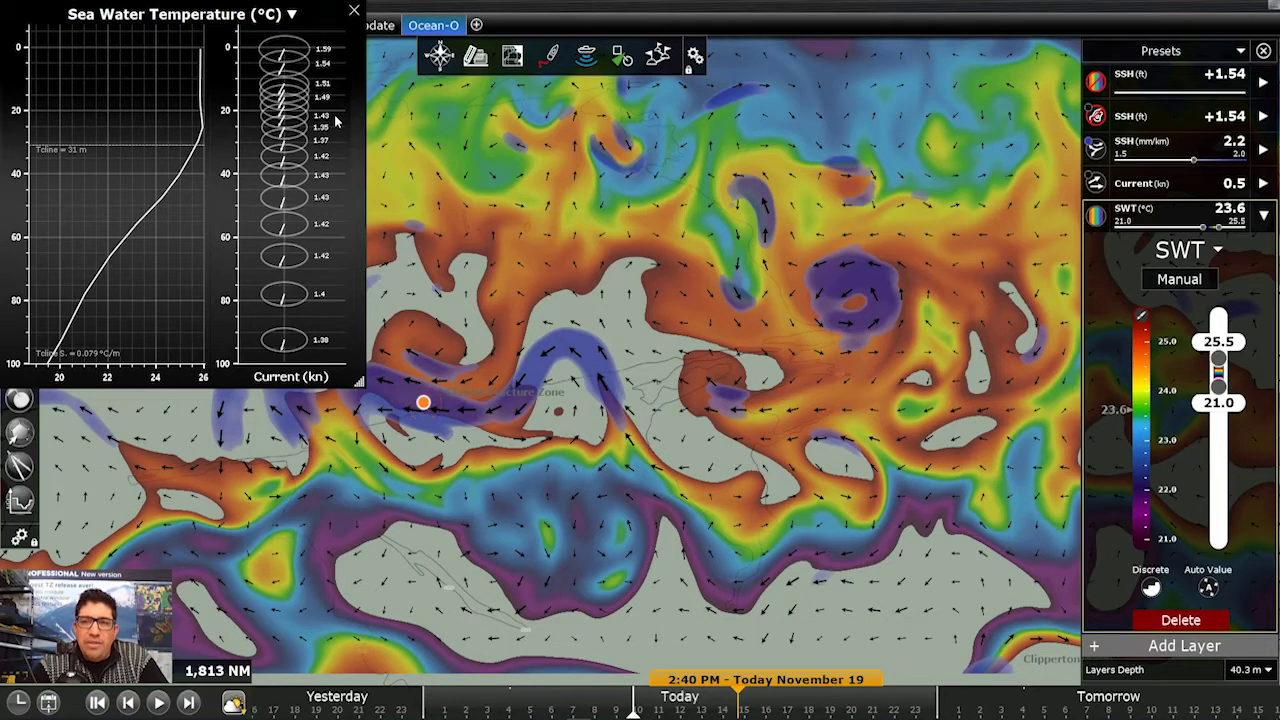
left_click(1240, 52)
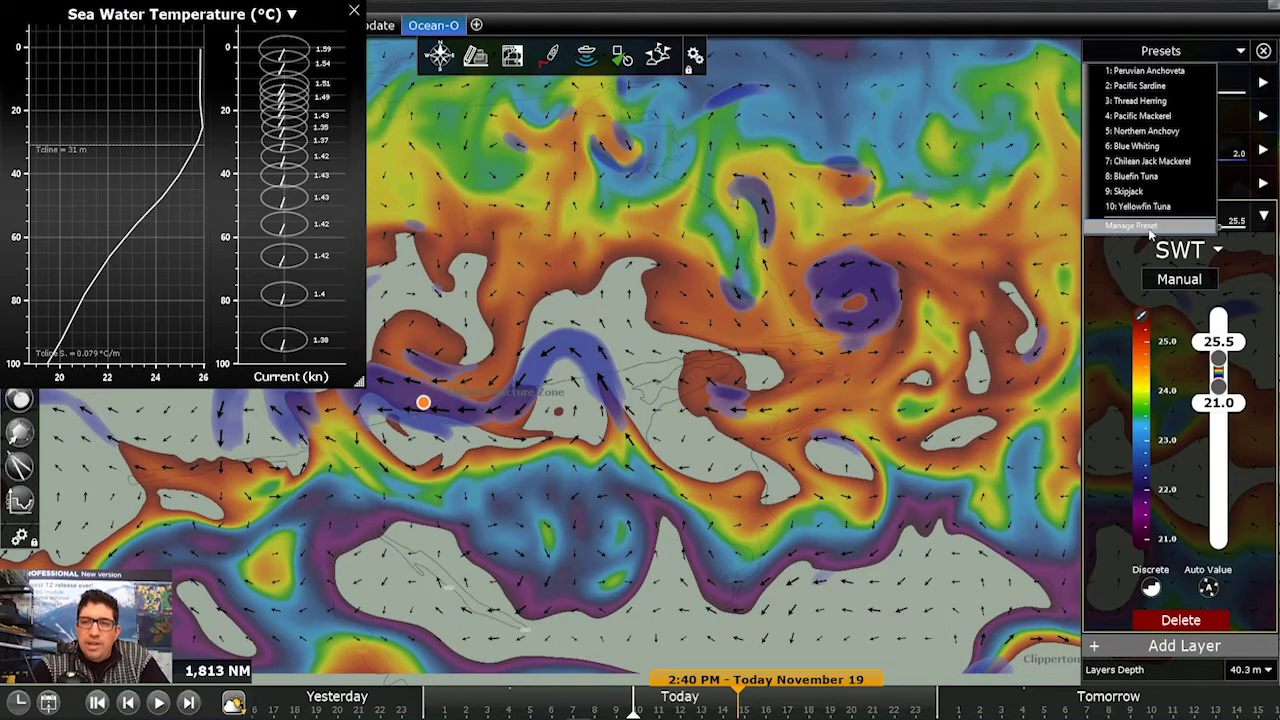
left_click(817, 437)
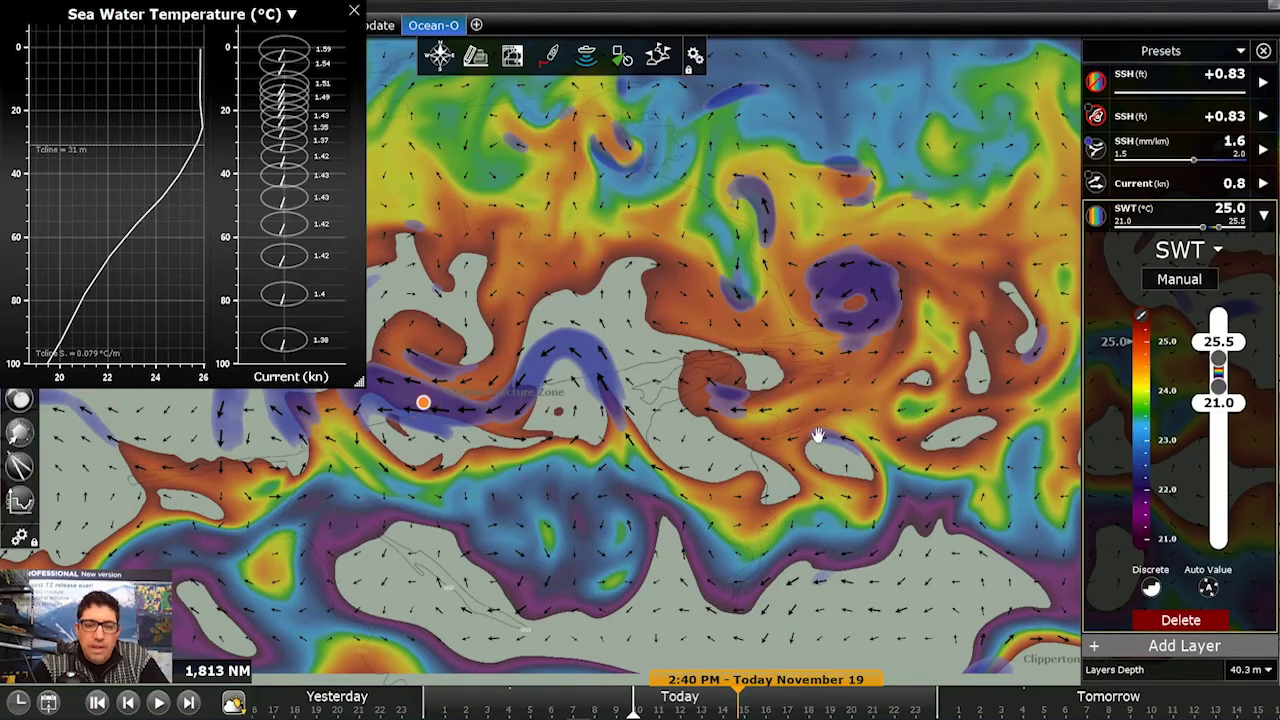